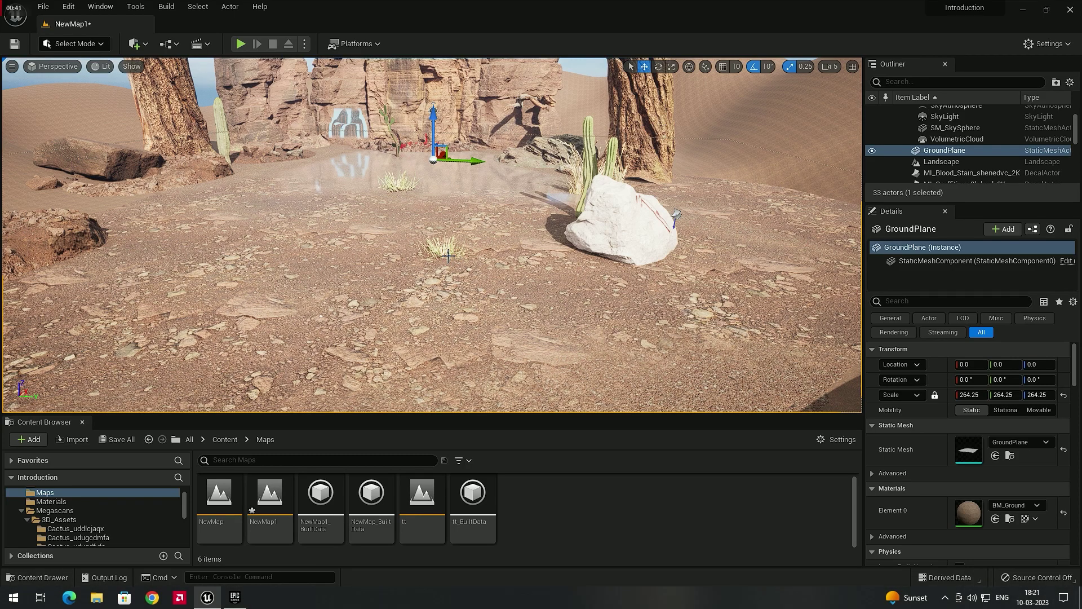
Examine the desert scene's cliffs, pond, rocks and surrounding dunes from near and far viewpoints.
right_click_drag(499, 253, 497, 261)
scroll(486, 241, "down", 6)
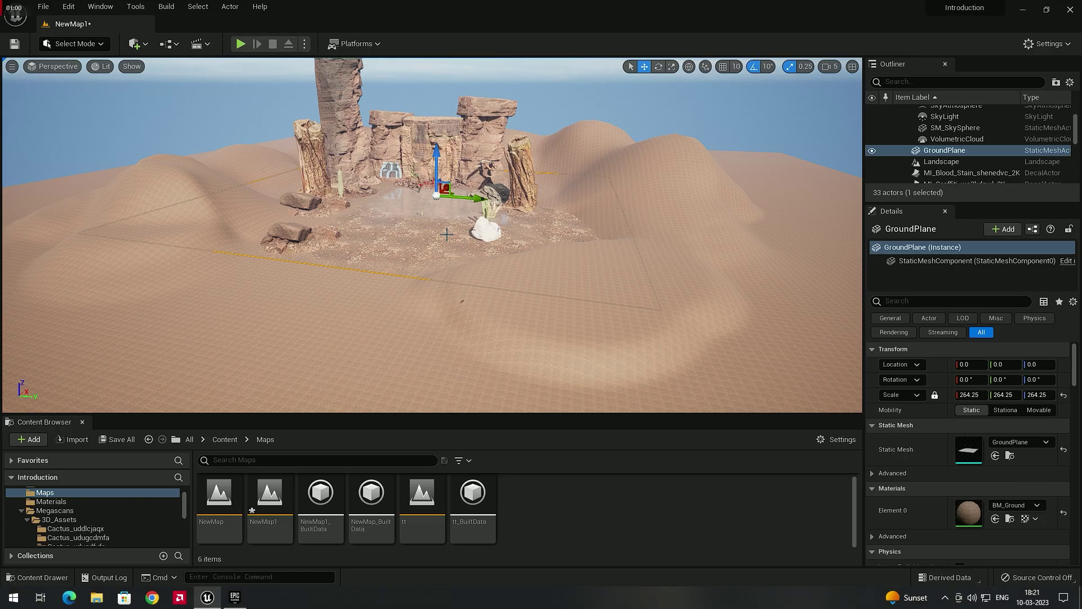
right_click_drag(454, 234, 457, 231)
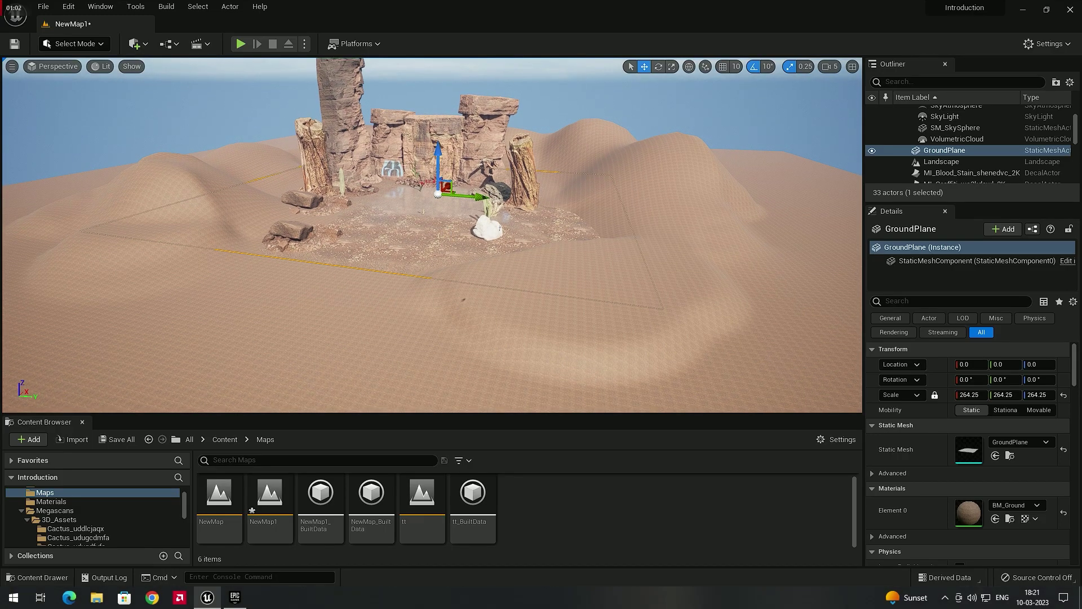
key("w")
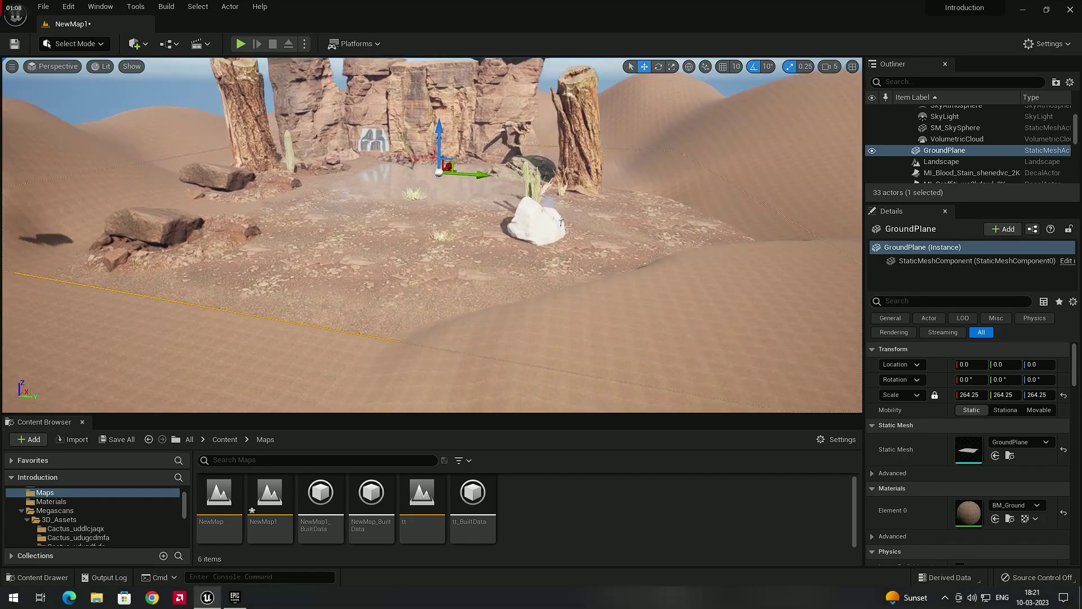
scroll(517, 230, "up", 1)
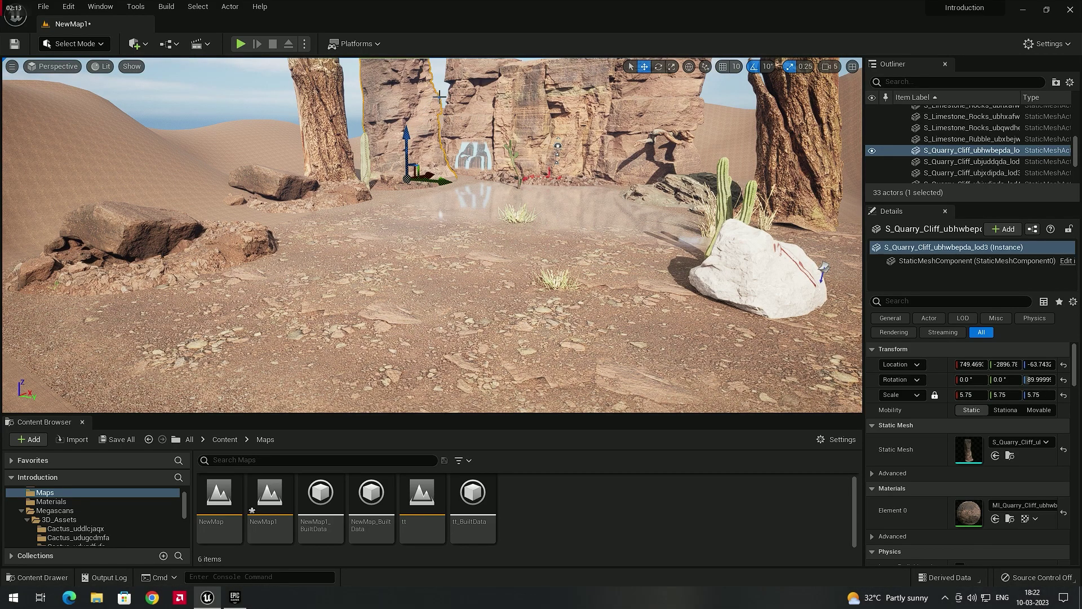
right_click_drag(472, 145, 459, 169)
scroll(646, 217, "down", 12)
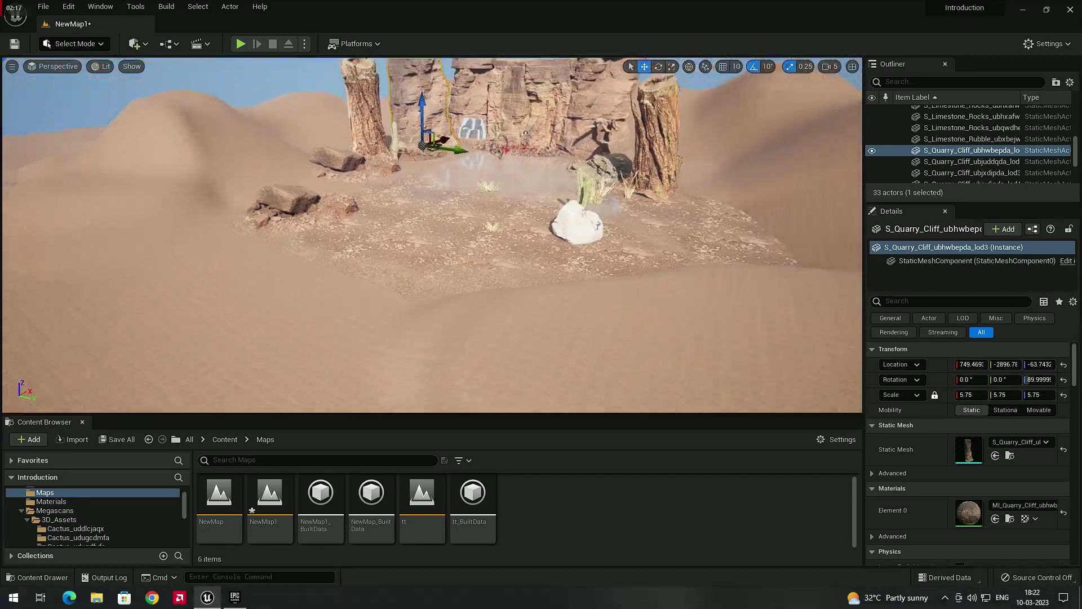
right_click_drag(432, 234, 479, 198)
key("w")
key("s")
key("w")
right_click_drag(613, 243, 500, 229)
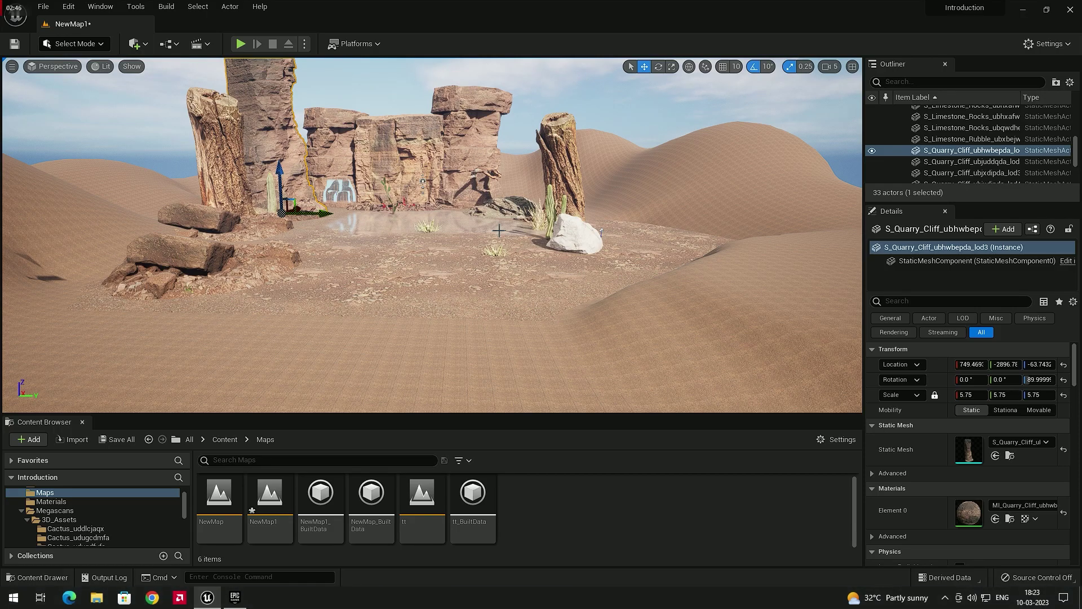
Locate the asset of the foreground thatching grass beside the white rock and open its static mesh for editing.
right_click_drag(484, 210, 538, 197)
key("w")
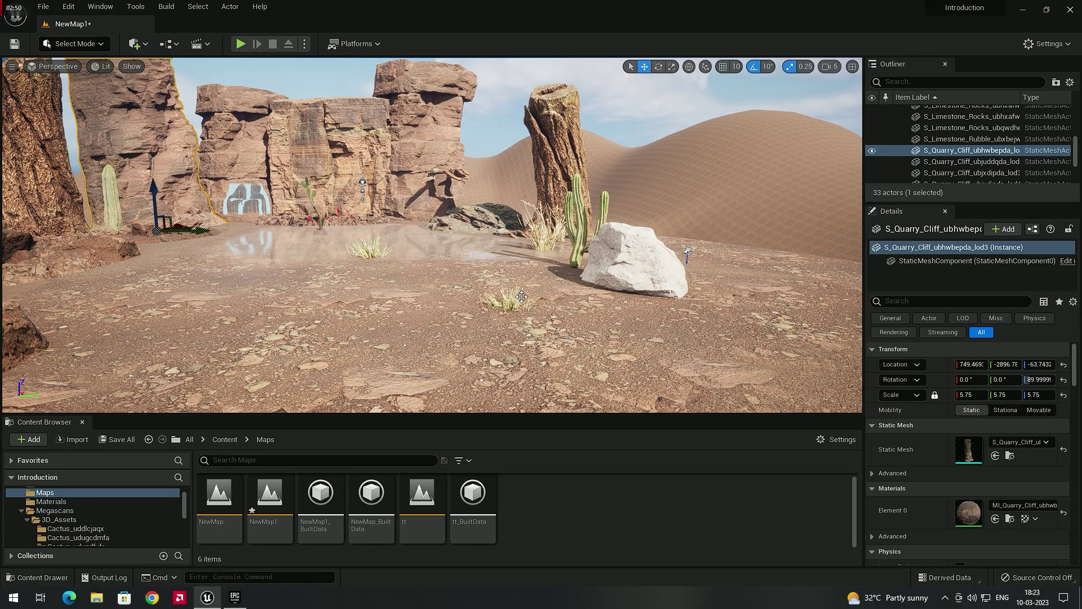
left_click(514, 295)
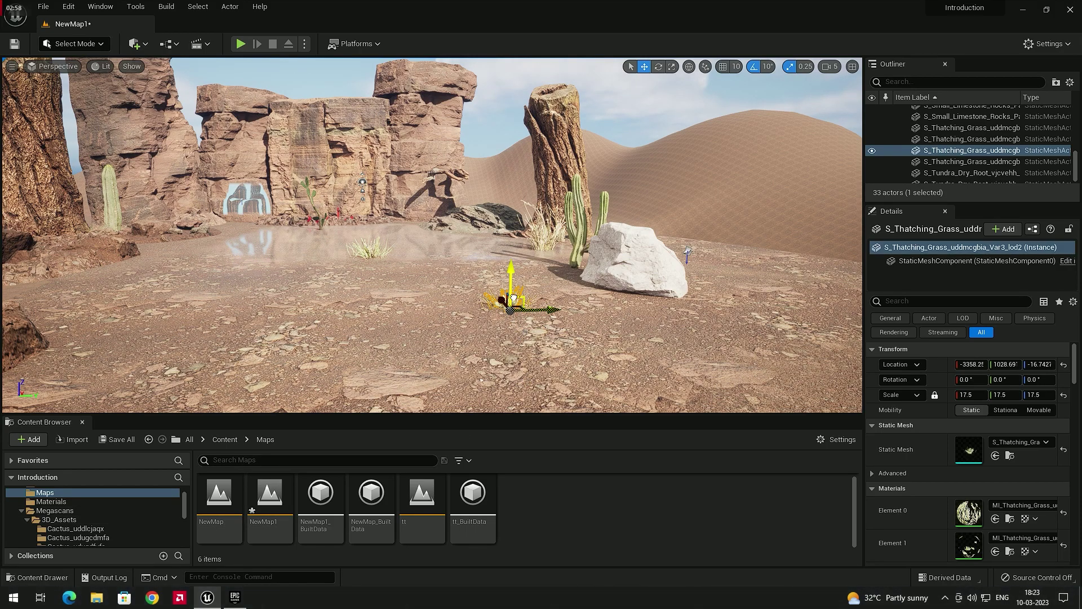
right_click(511, 285)
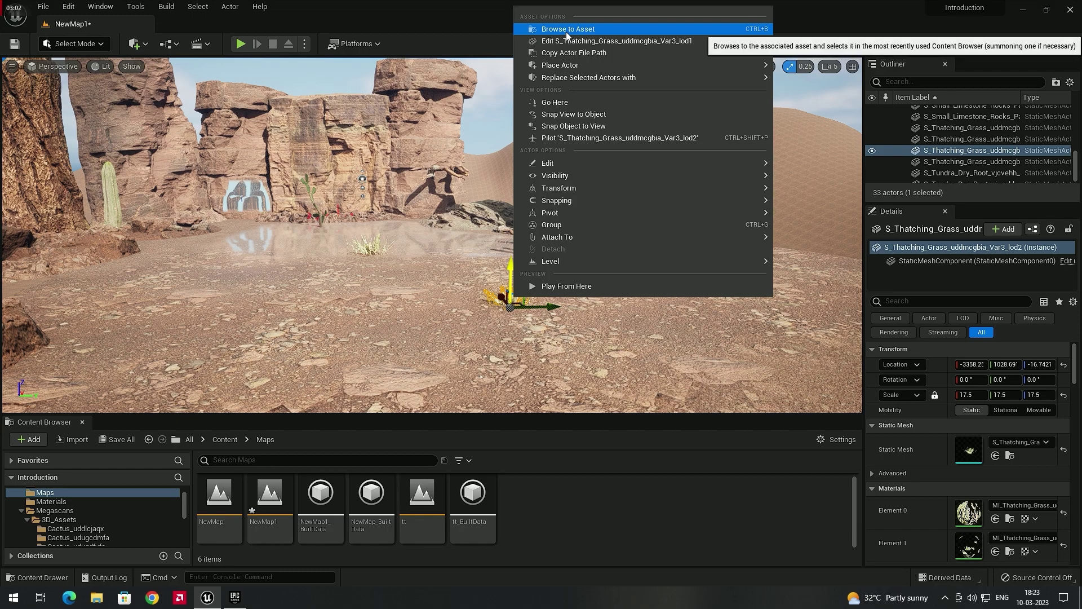
left_click(566, 31)
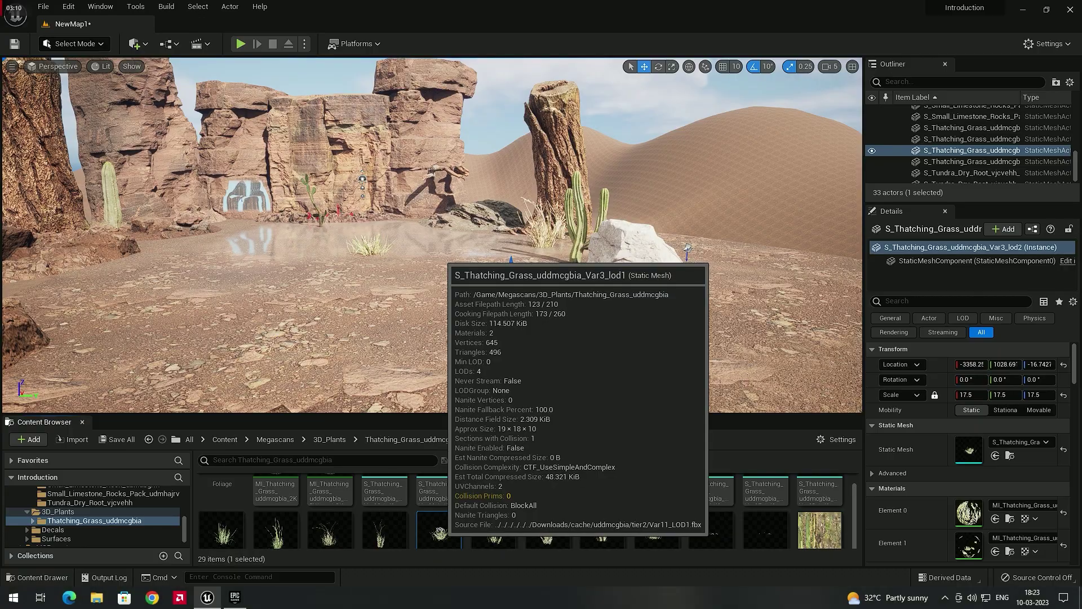
double_click(441, 535)
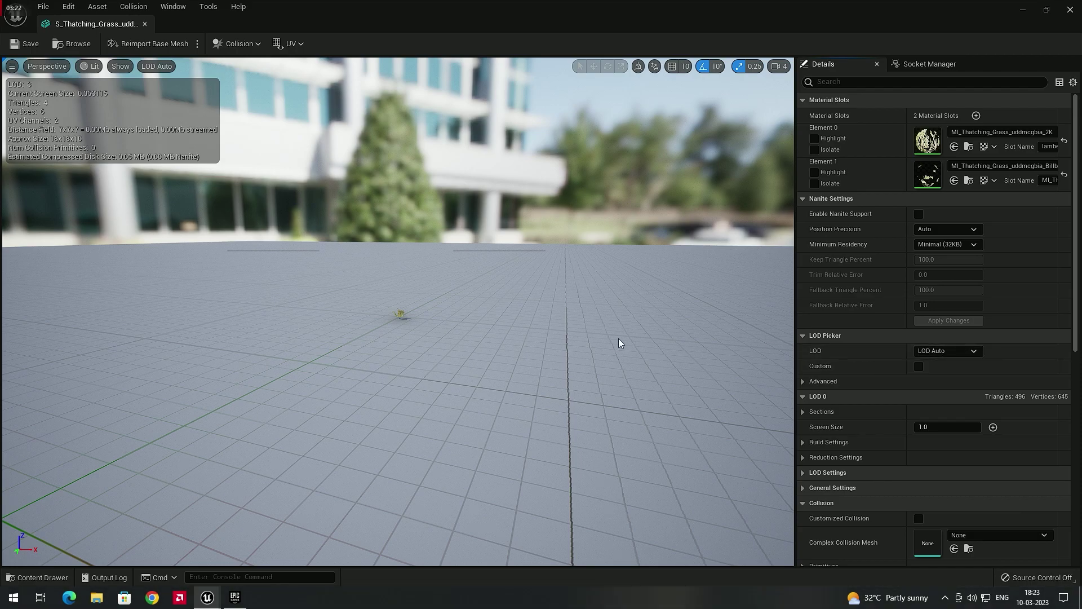
Set the mesh preview's camera speed to 2 and bring the grass clump into close view.
right_click_drag(563, 333, 637, 360)
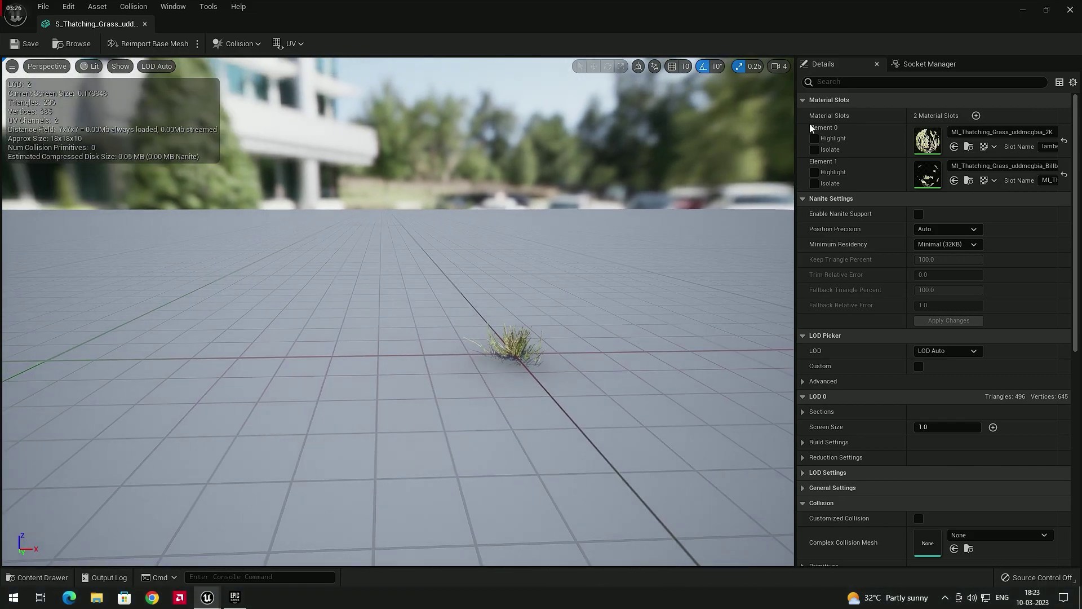
left_click(780, 66)
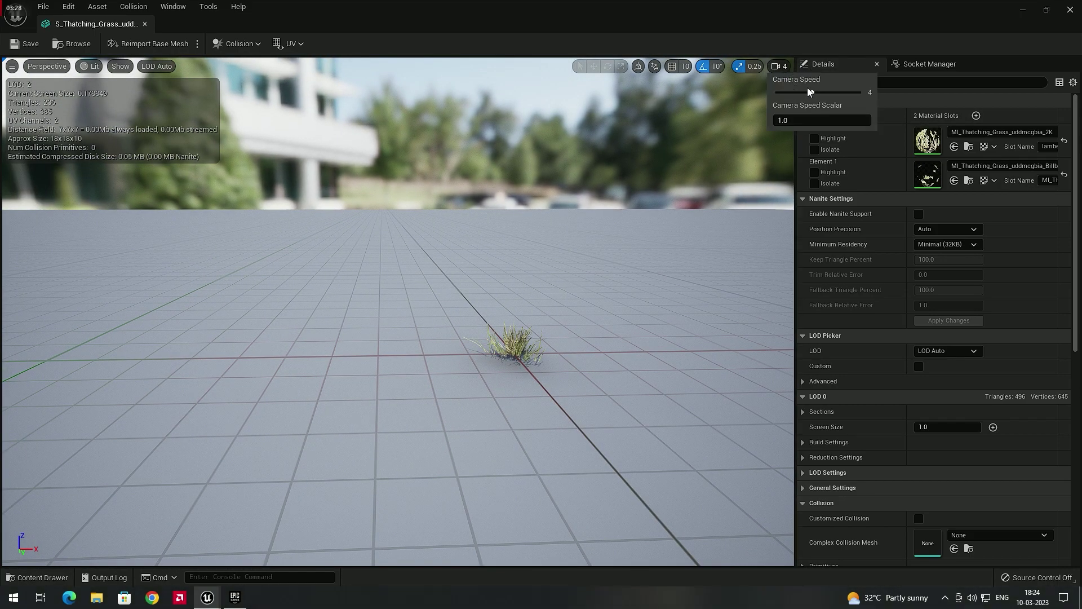
left_click_drag(812, 92, 788, 93)
right_click_drag(759, 148, 767, 169)
left_click_drag(671, 282, 669, 262)
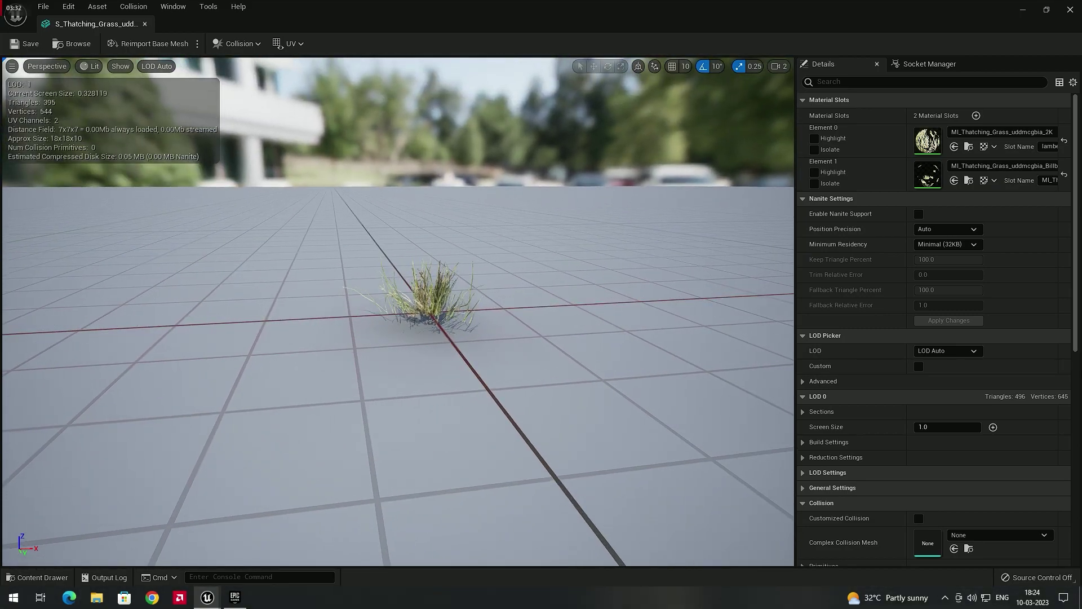
Preview the grass mesh at LOD 3, followed by LOD 0, to compare their detail.
left_click(954, 350)
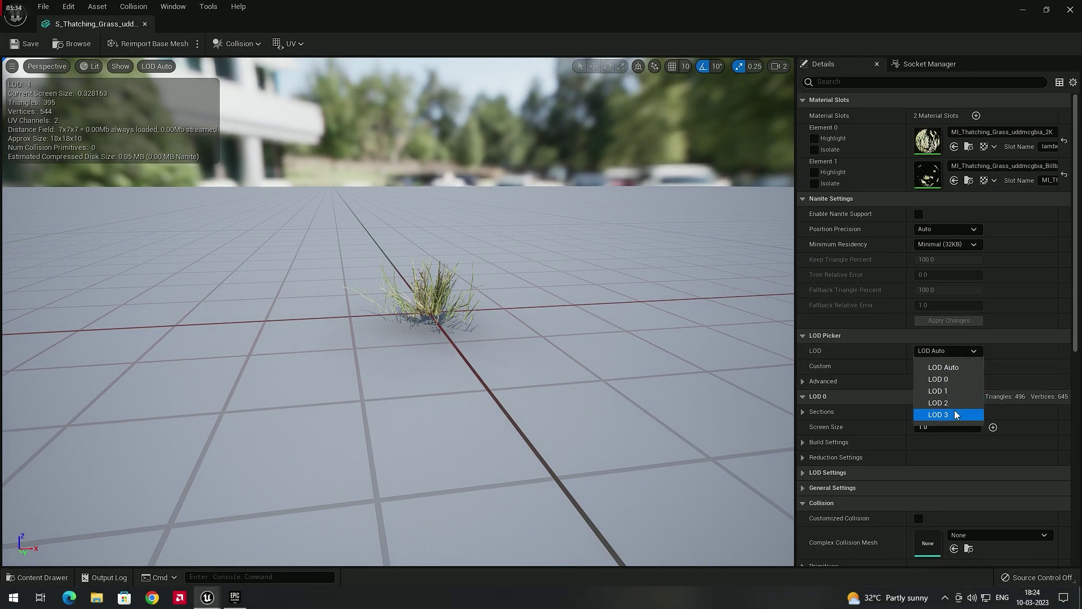
left_click(955, 410)
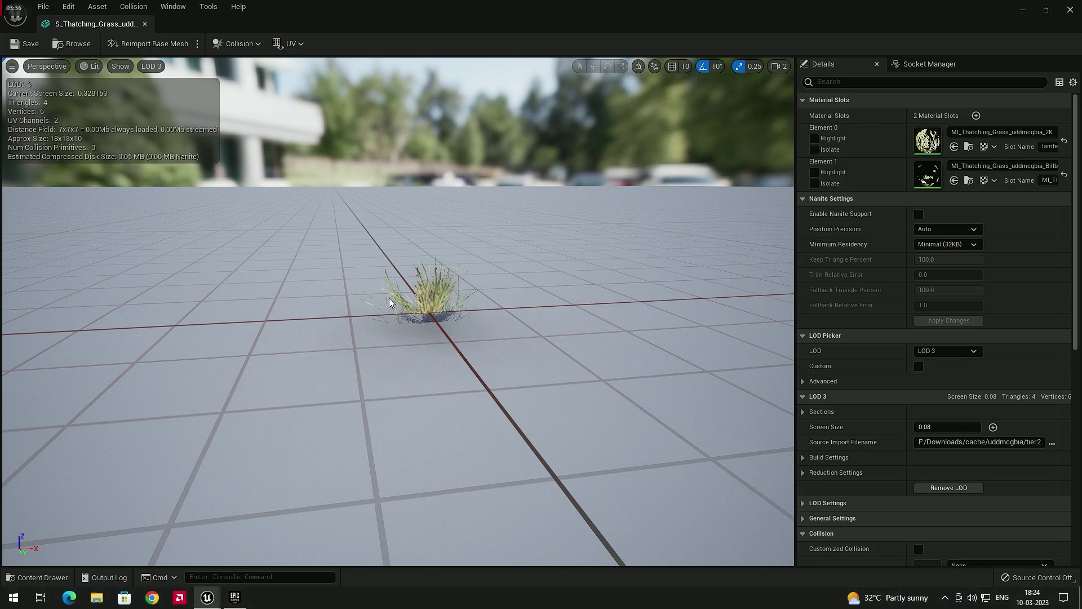
left_click(943, 350)
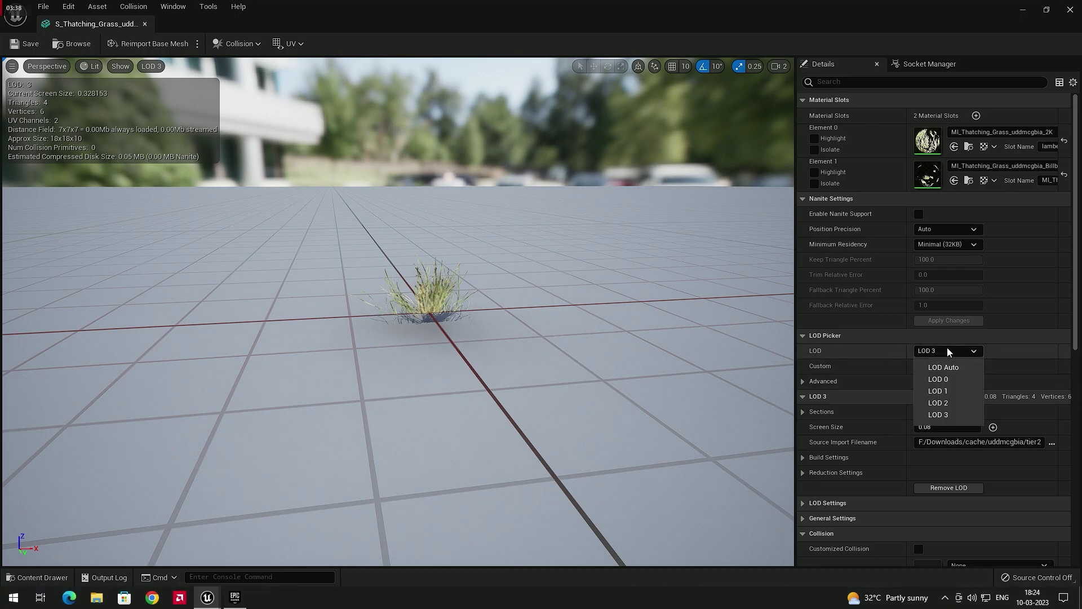
left_click(949, 377)
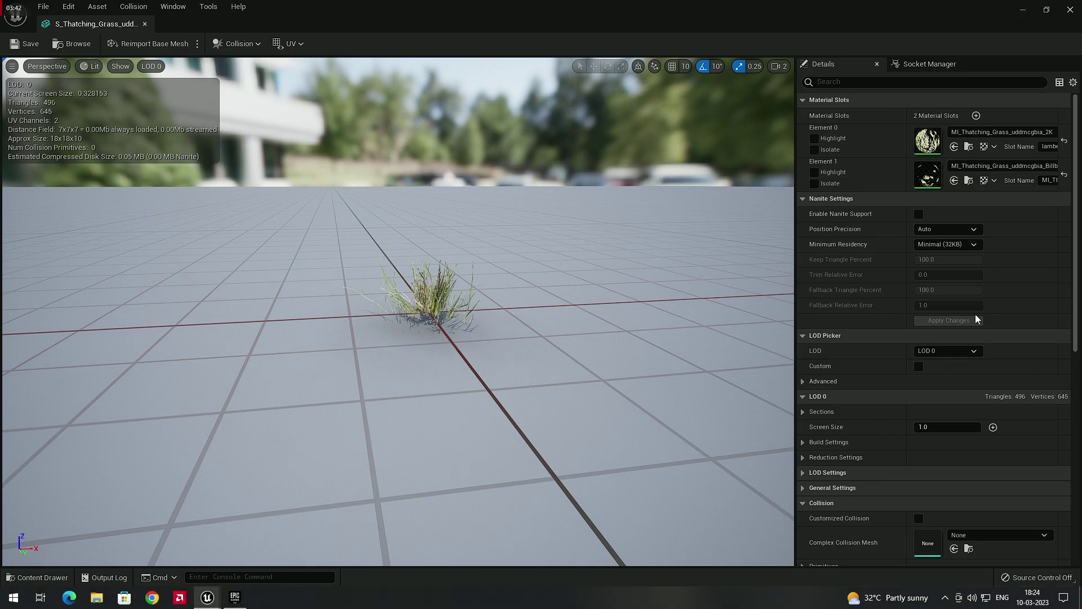
Return the mesh preview to LOD Auto and check how the level of detail changes with increasing distance.
left_click(936, 352)
left_click(945, 364)
right_click_drag(535, 309, 507, 307)
key("s")
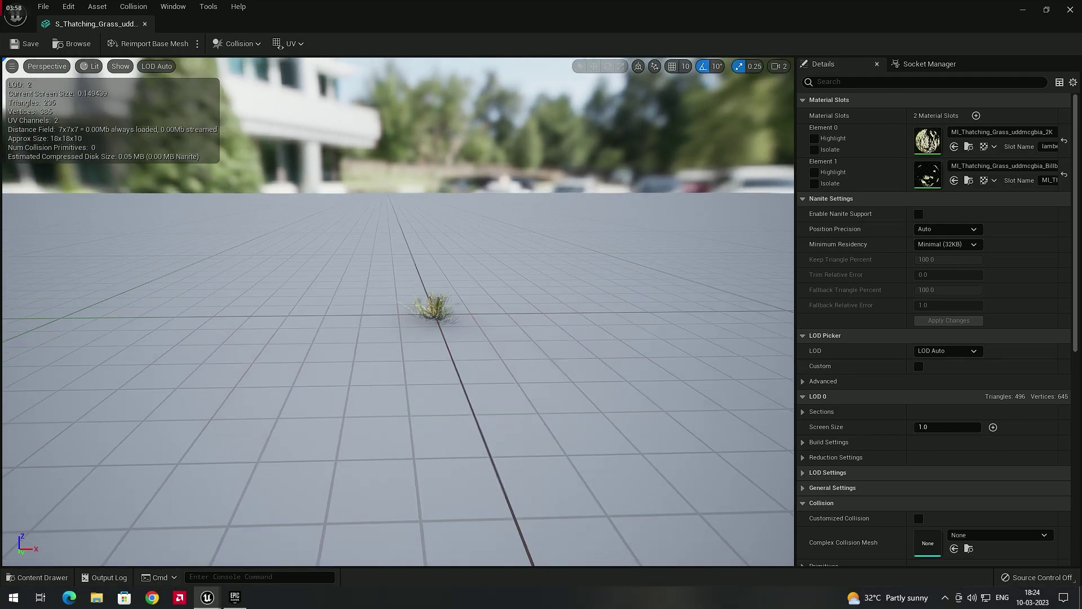
key("s")
right_click_drag(430, 315, 428, 310)
left_click_drag(557, 453, 430, 317)
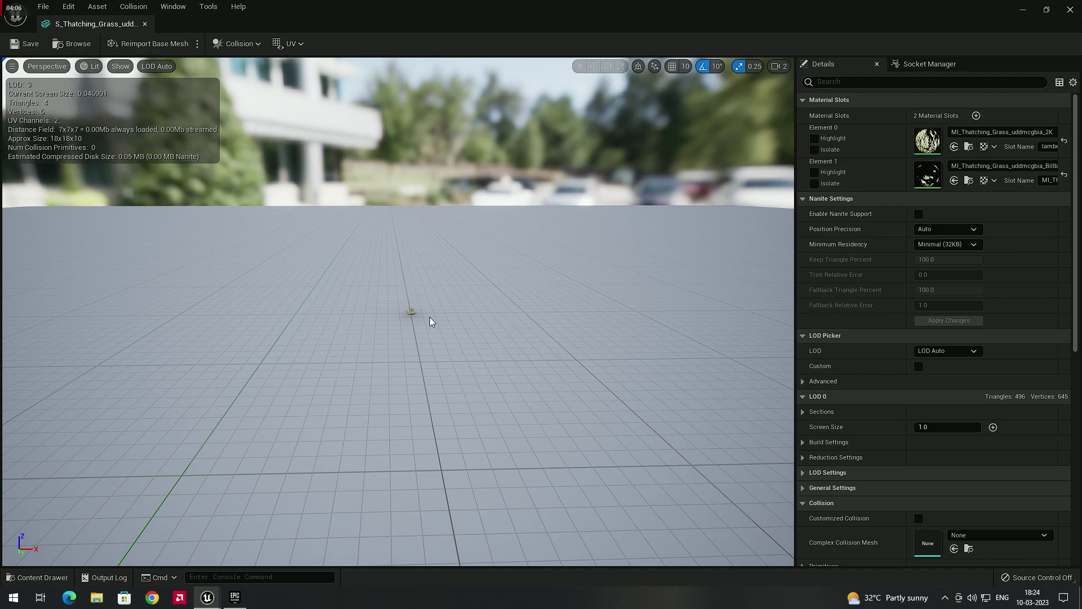
left_click_drag(427, 320, 425, 310)
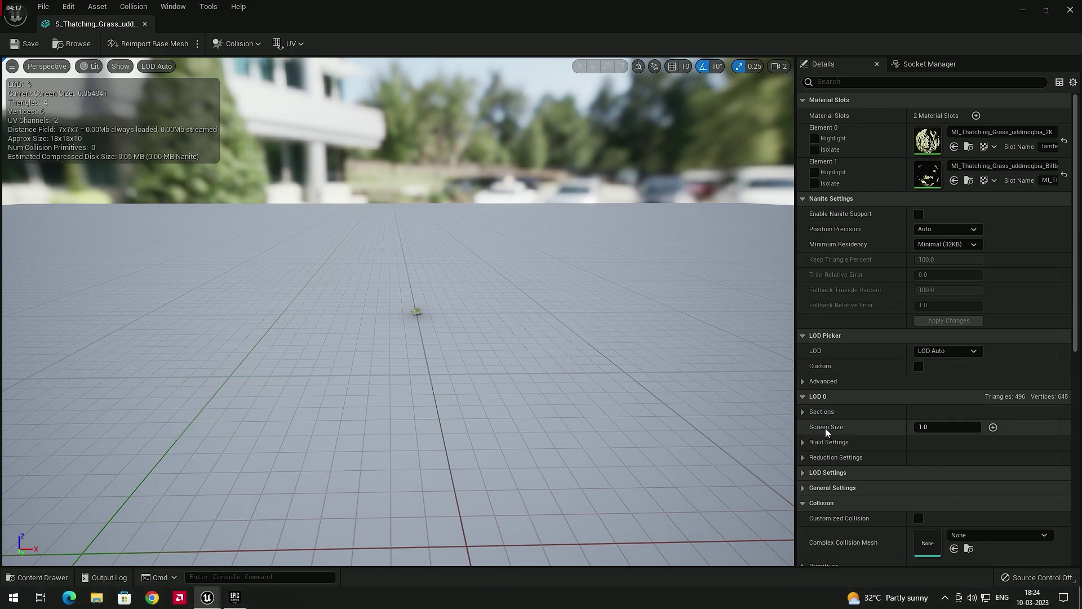
Force LOD 0 on the distant grass for comparison and restore LOD Auto.
left_click(928, 350)
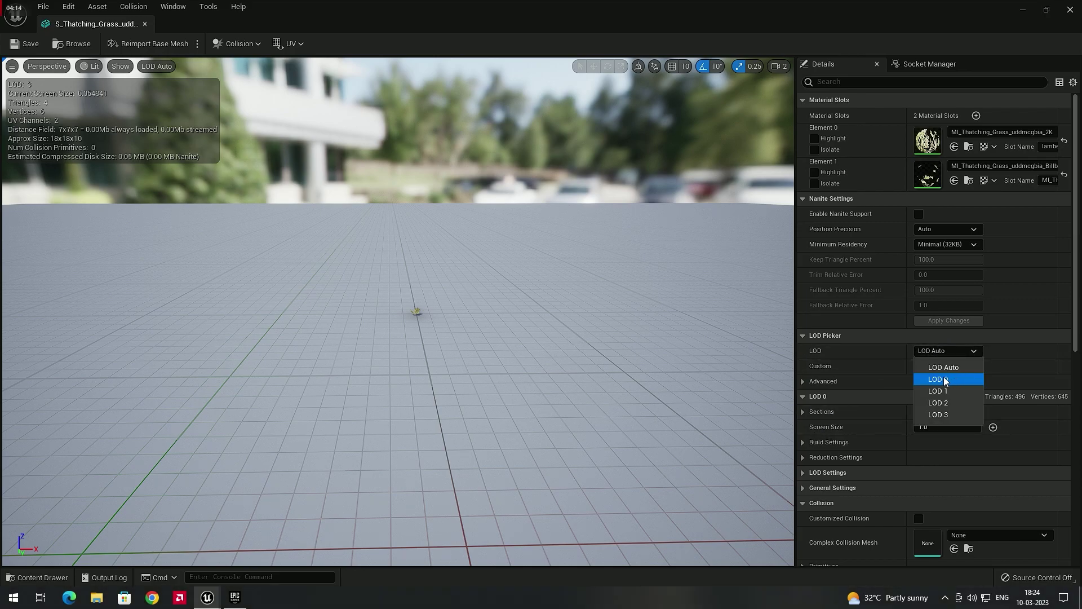
left_click(946, 380)
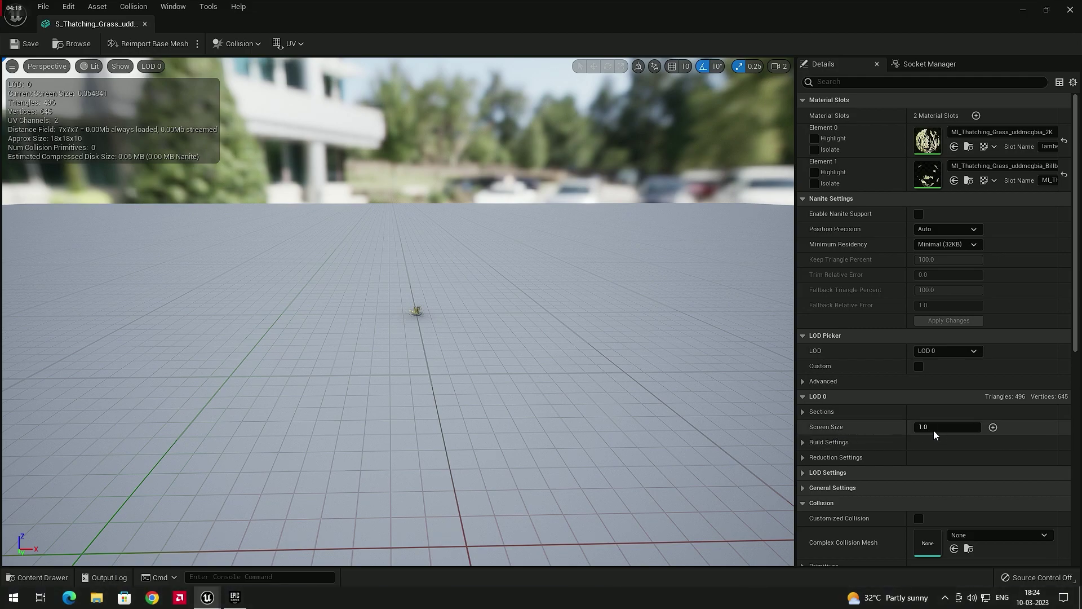
left_click(928, 351)
left_click(943, 367)
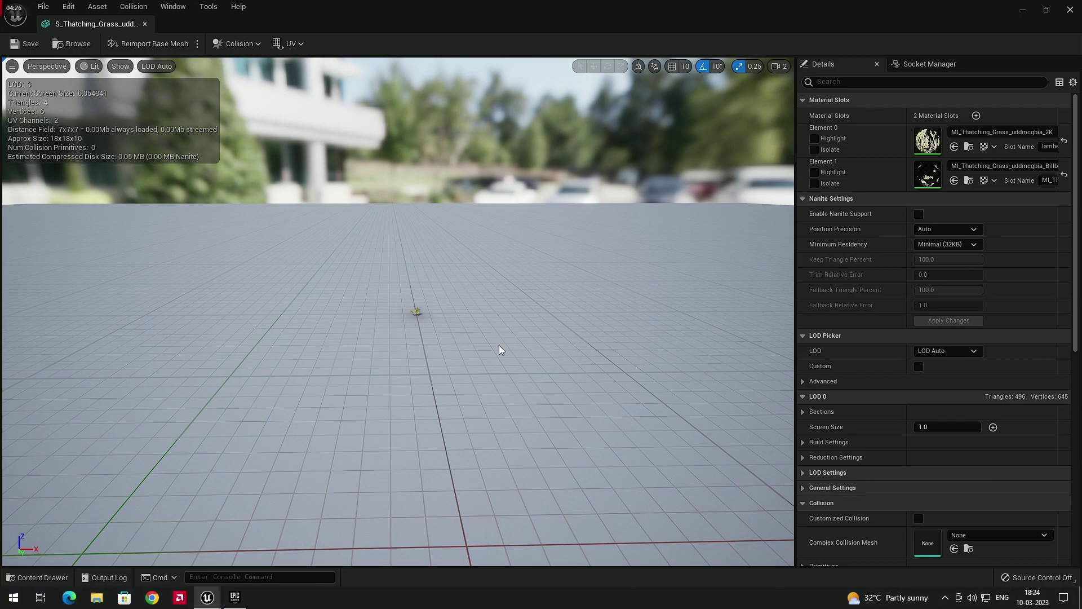
Look through the available LOD levels and open LOD 0's Screen Size value for editing.
left_click(965, 351)
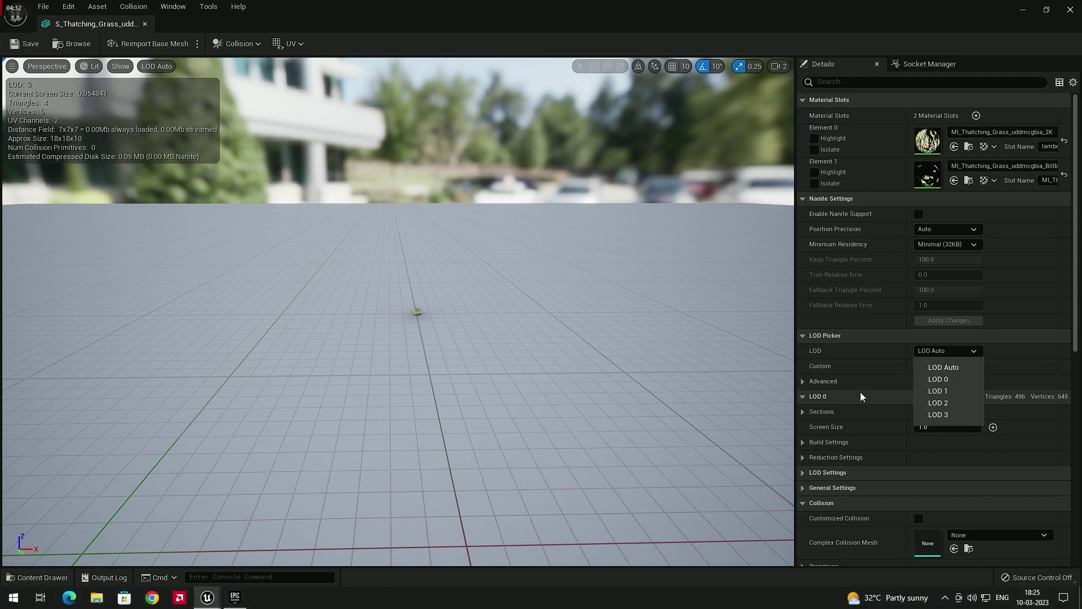
left_click(927, 434)
left_click(934, 426)
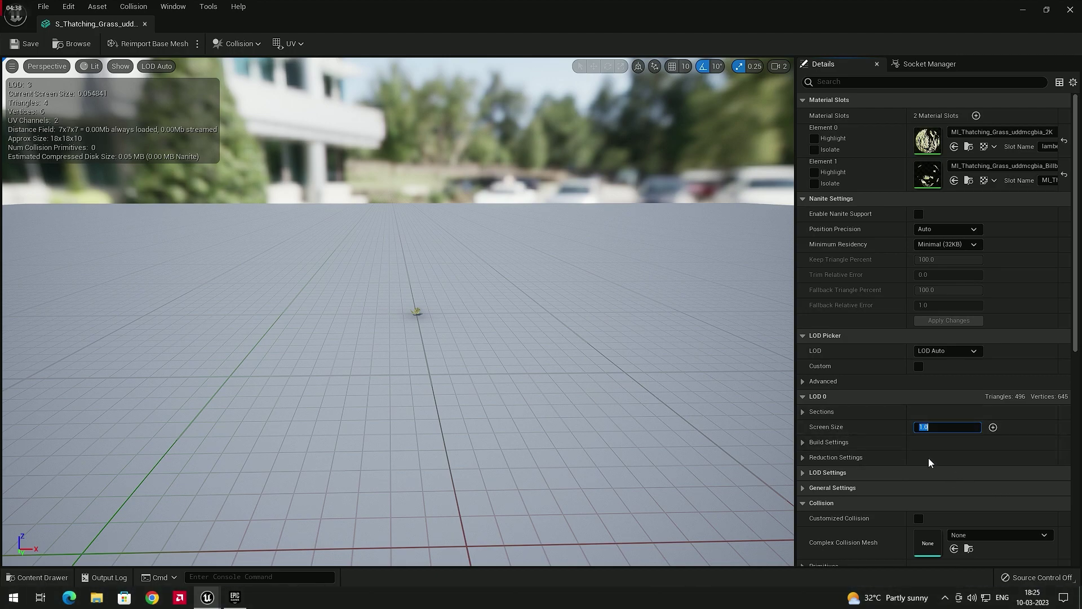
Examine the grass close up and from increasing distances, comparing the LOD, screen size and triangle read-outs.
right_click_drag(773, 363, 564, 342)
key("w")
key("d")
key("d")
key("w")
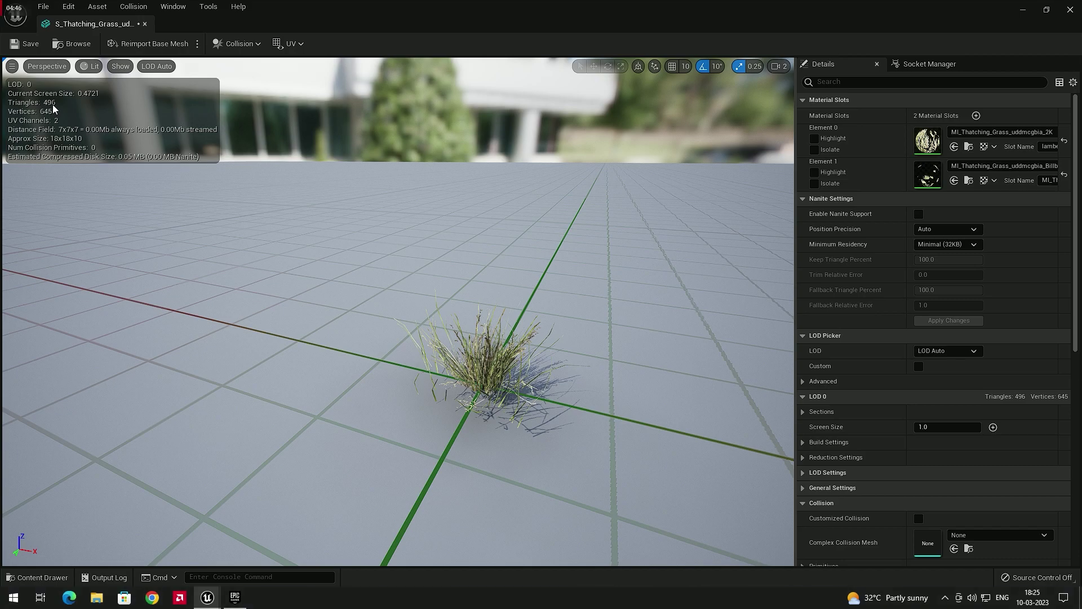
key("s")
key("s")
right_click_drag(532, 351, 567, 368)
left_click_drag(524, 406, 518, 434)
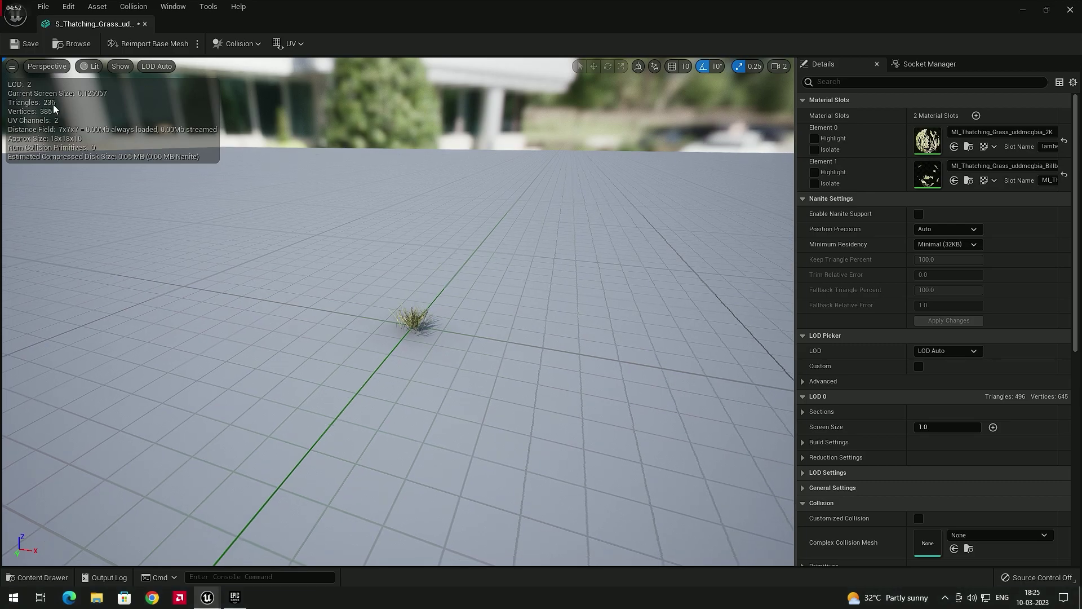
right_click_drag(343, 239, 321, 246)
key("s")
left_click_drag(338, 262, 262, 229)
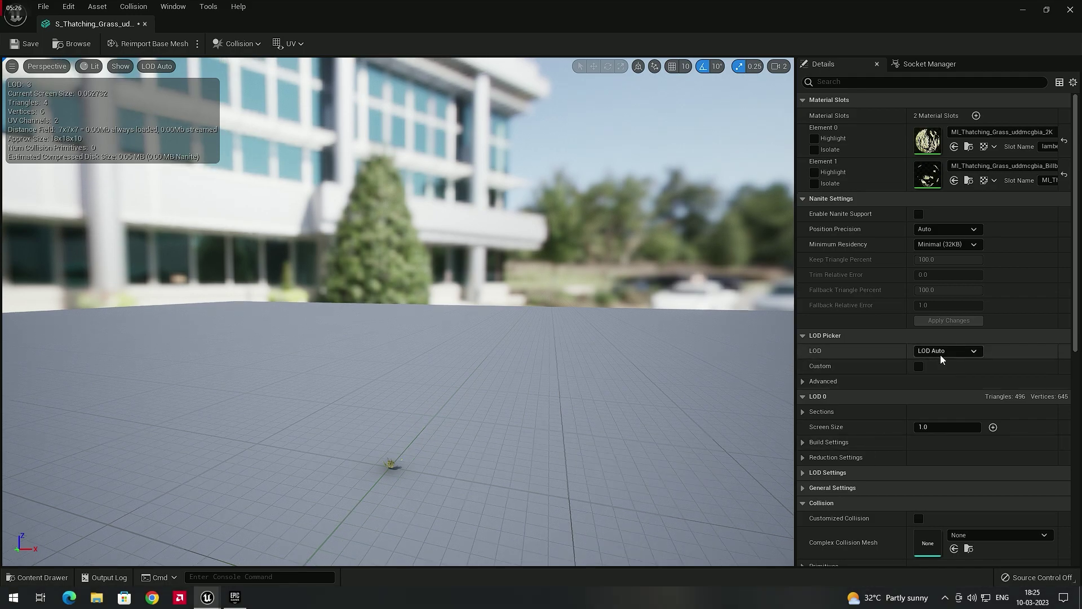
Force the preview to LOD 0 and inspect the grass and its triangle count from different distances.
left_click(940, 352)
left_click(938, 377)
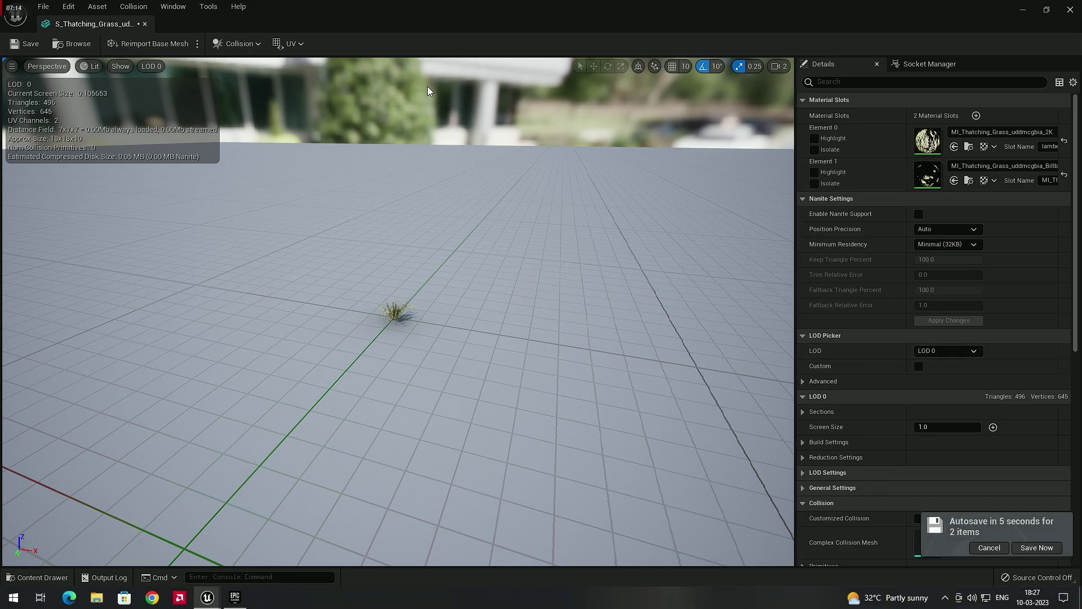
right_click_drag(551, 193, 501, 178)
key("s")
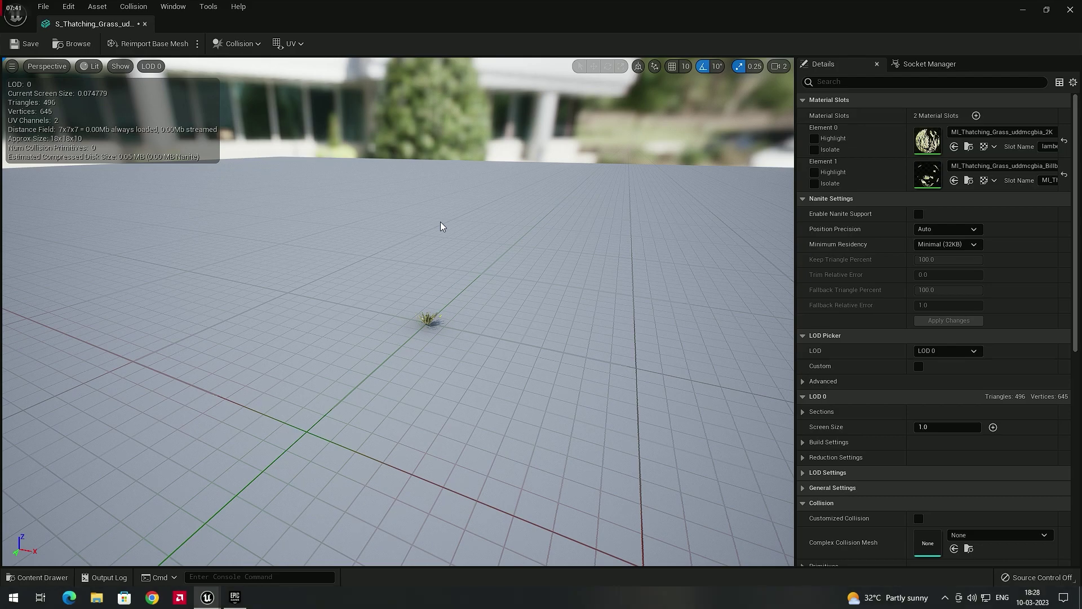
mouse_move(465, 275)
right_mouse_down()
mouse_move(475, 308)
mouse_move(479, 280)
right_mouse_up()
key("w")
left_click_drag(451, 226, 451, 212)
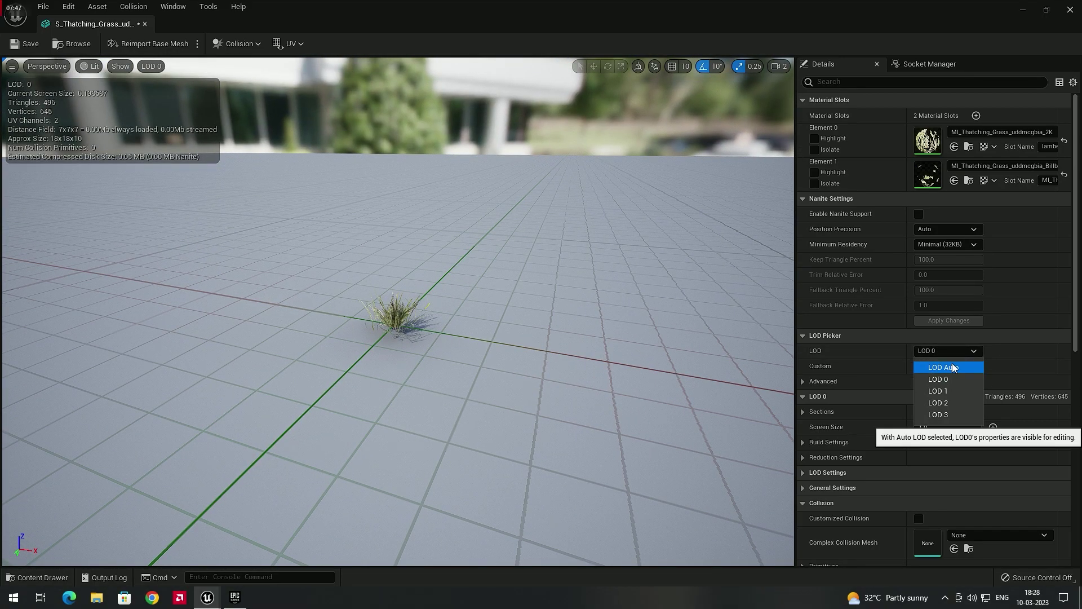
Switch the preview back to LOD Auto and check the grass's LOD and screen size while varying the distance.
left_click(952, 365)
mouse_move(502, 273)
right_mouse_down()
mouse_move(485, 278)
mouse_move(489, 286)
right_mouse_up()
left_click_drag(458, 289, 448, 336)
right_click_drag(447, 336, 447, 340)
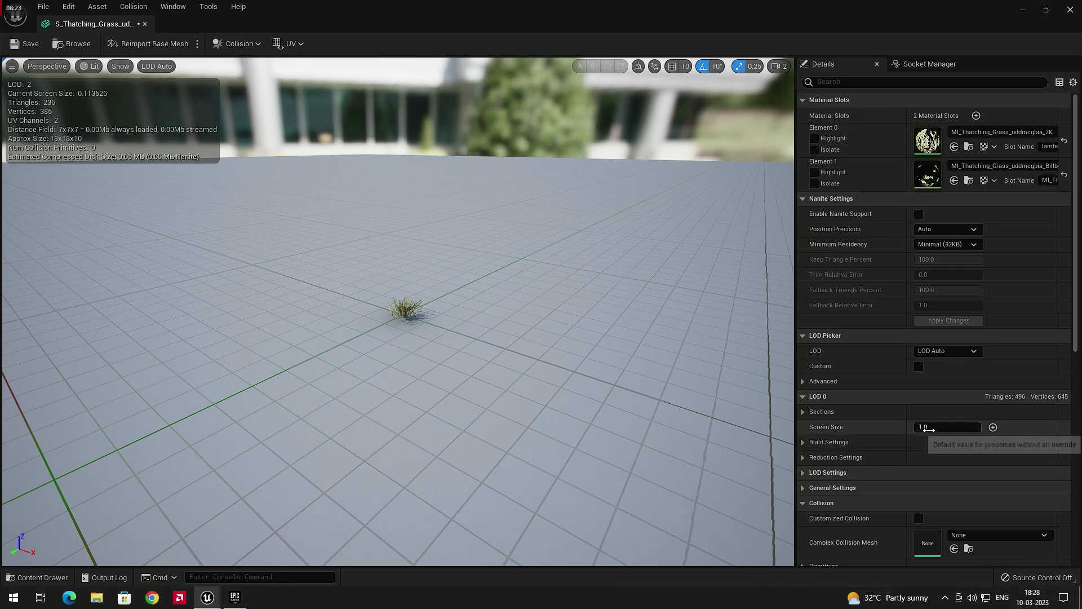
right_click_drag(529, 343, 239, 260)
key("w")
right_click_drag(580, 333, 573, 344)
key("s")
mouse_move(530, 353)
left_mouse_down()
mouse_move(530, 372)
mouse_move(530, 353)
left_mouse_up()
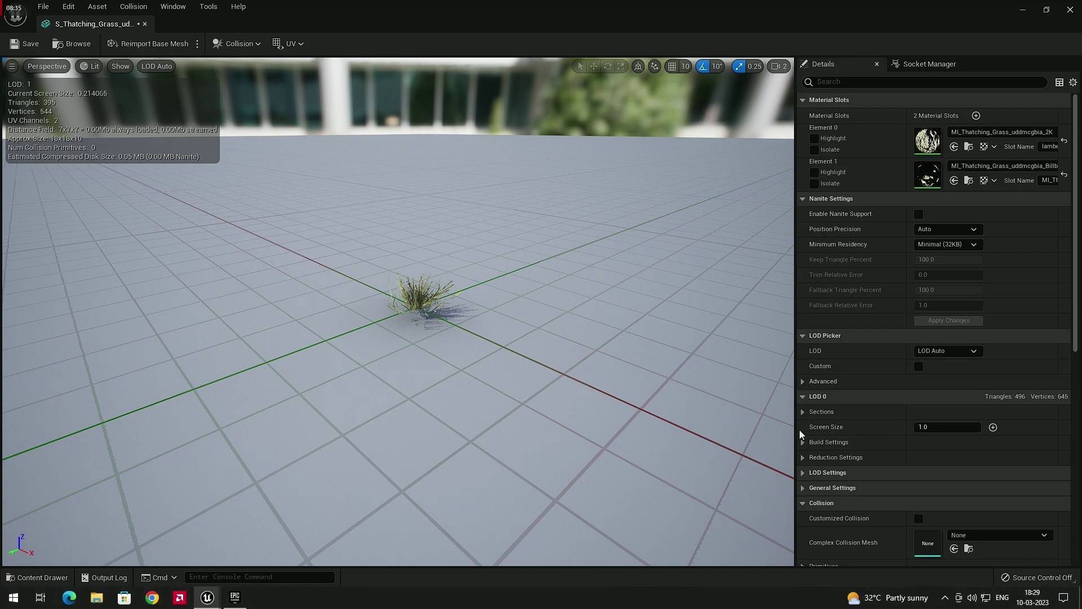
Set LOD 0's Screen Size to 0.5 and check the grass's LOD and screen size read-outs from a closer distance.
left_click(920, 427)
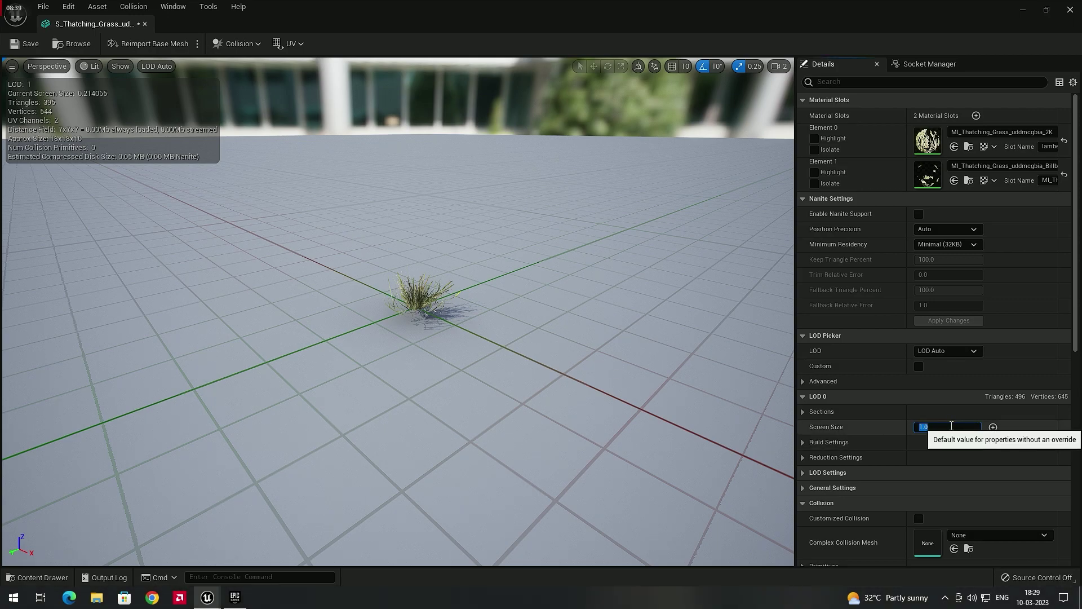
type("0.5")
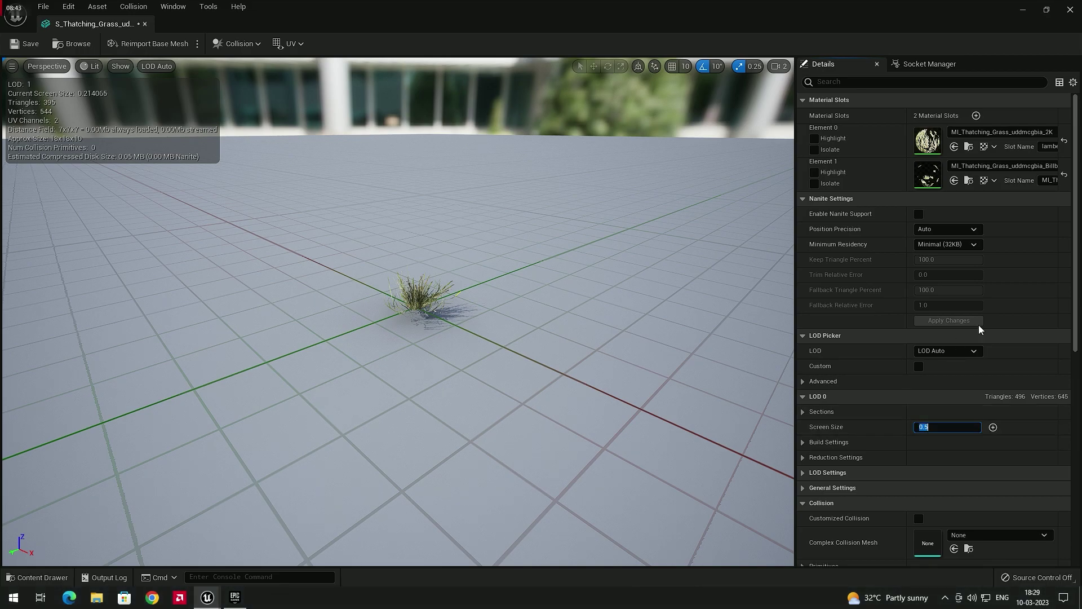
scroll(573, 315, "up", 3)
scroll(545, 324, "up", 3)
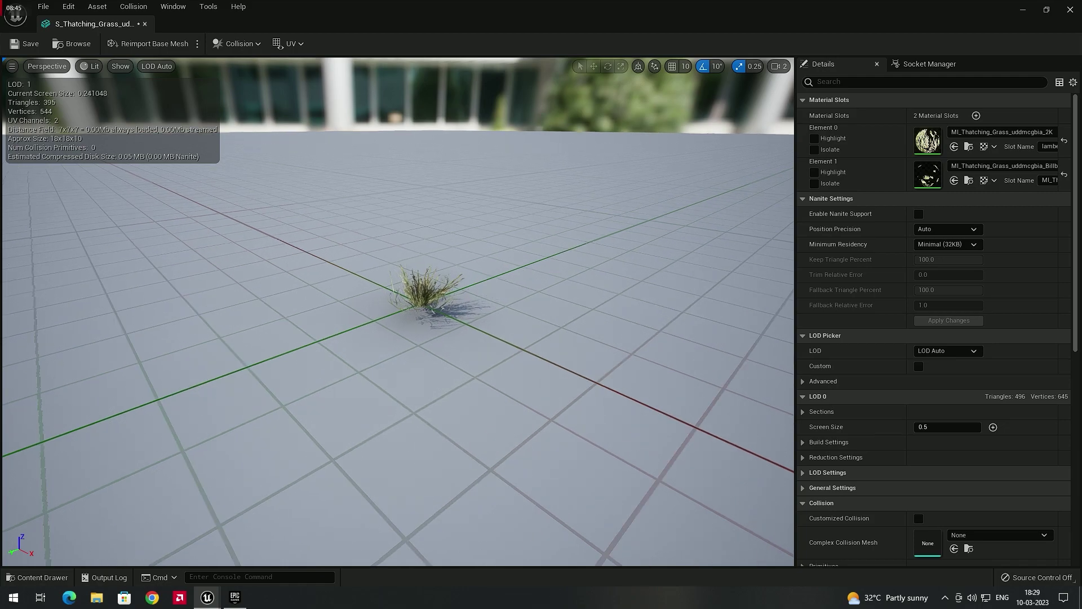
mouse_move(546, 324)
right_mouse_down()
mouse_move(530, 313)
mouse_move(555, 344)
mouse_move(556, 333)
right_mouse_up()
key("w")
key("s")
key("w")
Set LOD 0's Screen Size to 0.1 and check the LOD read-outs while varying the distance to the grass.
left_click(952, 428)
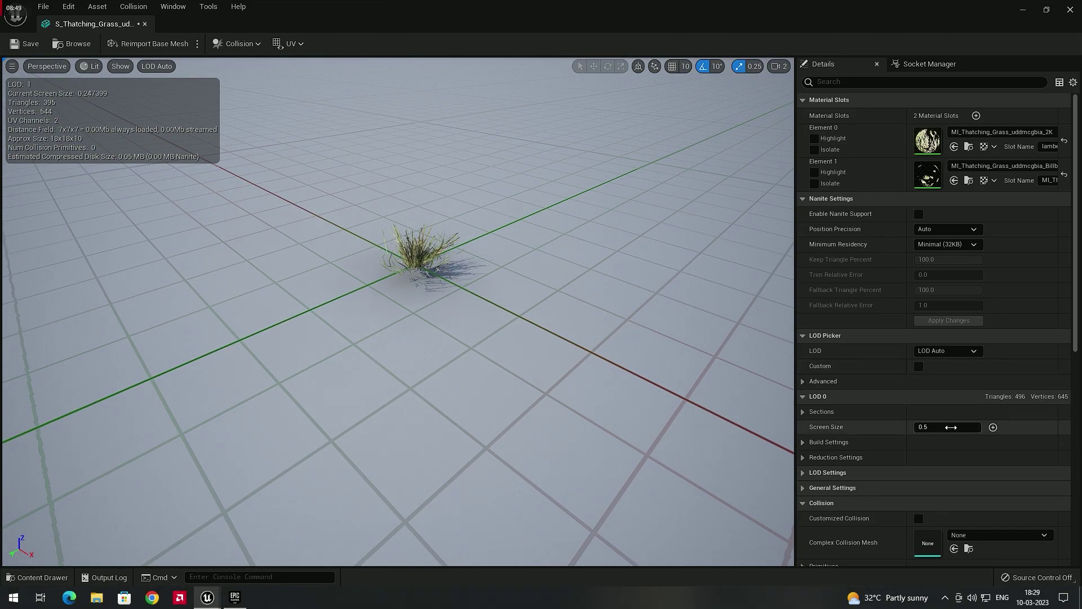
type("0.0")
key("BackSpace")
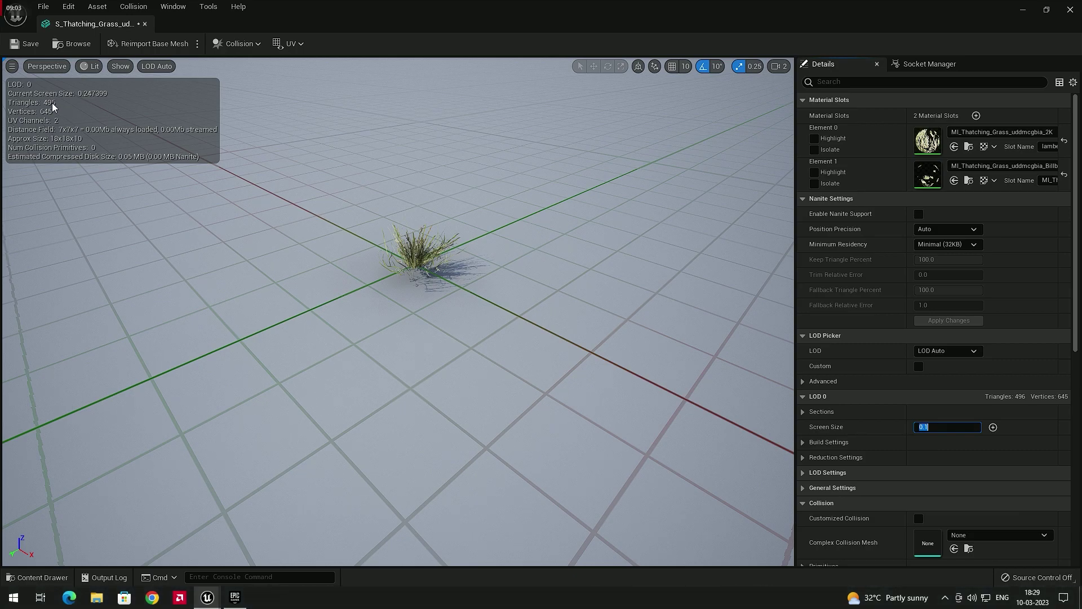
right_click_drag(437, 288, 433, 284)
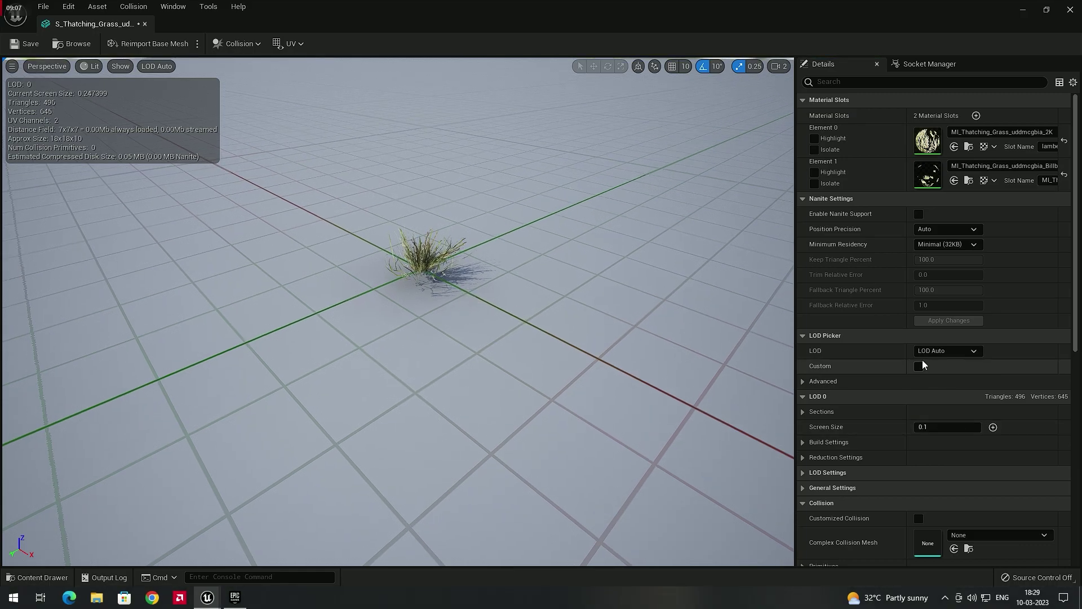
right_click_drag(515, 319, 416, 304)
left_click_drag(496, 346, 494, 331)
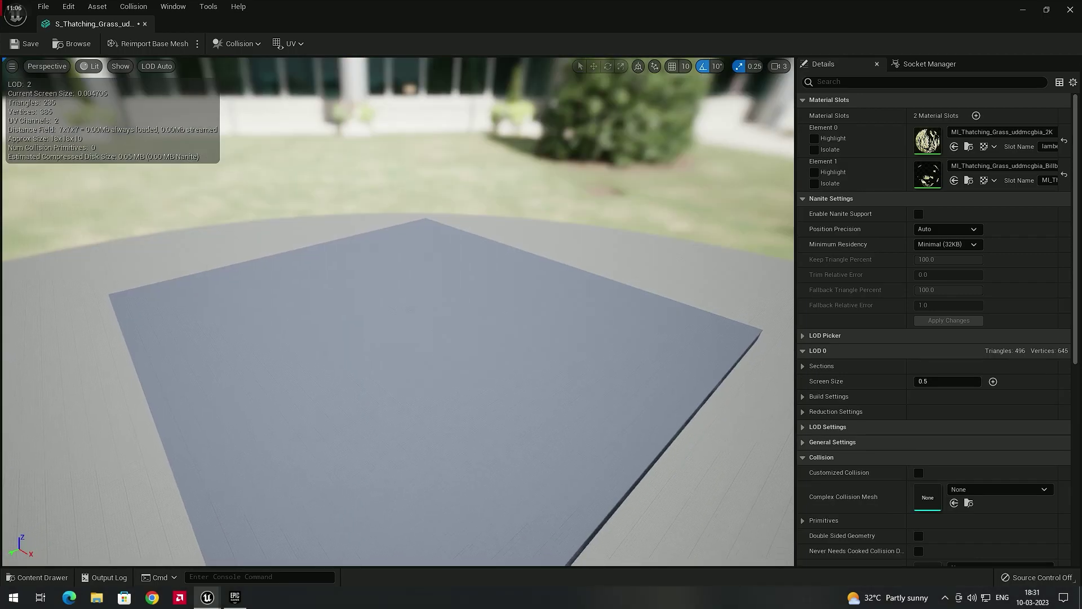
Compare the grass's LOD, triangle and vertex read-outs at very far viewing distances.
left_click_drag(398, 311, 397, 309)
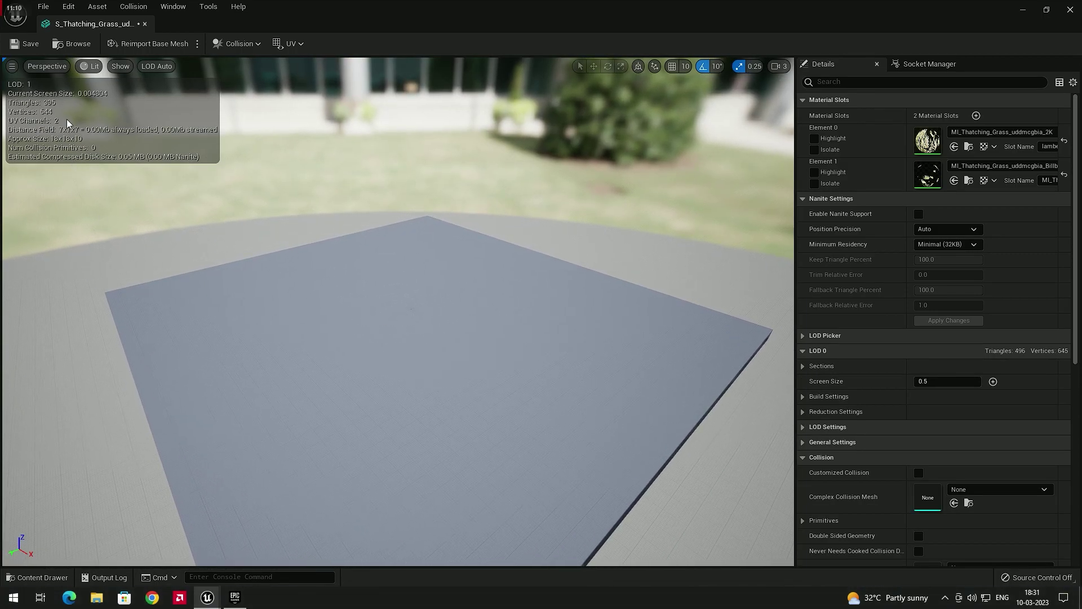
left_click_drag(53, 103, 39, 118)
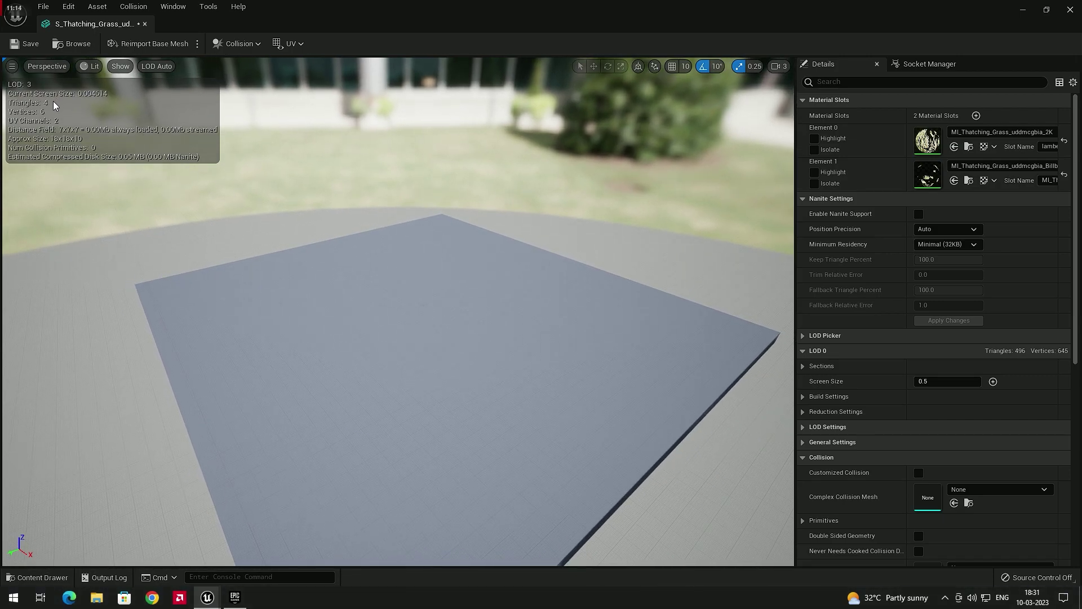
left_click_drag(174, 164, 191, 45)
key("w")
right_click_drag(398, 311, 497, 294)
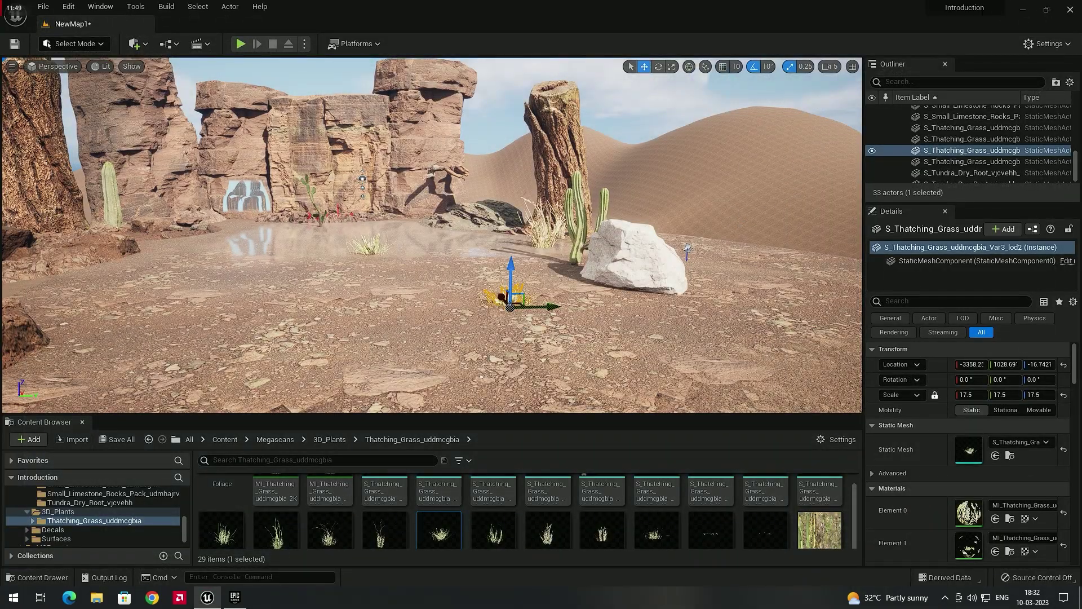
Select the white limestone rock in the desert scene and compare its appearance from afar and close up.
left_click(640, 259)
right_click_drag(640, 259, 708, 280)
key("w")
key("w")
key("s")
key("s")
key("w")
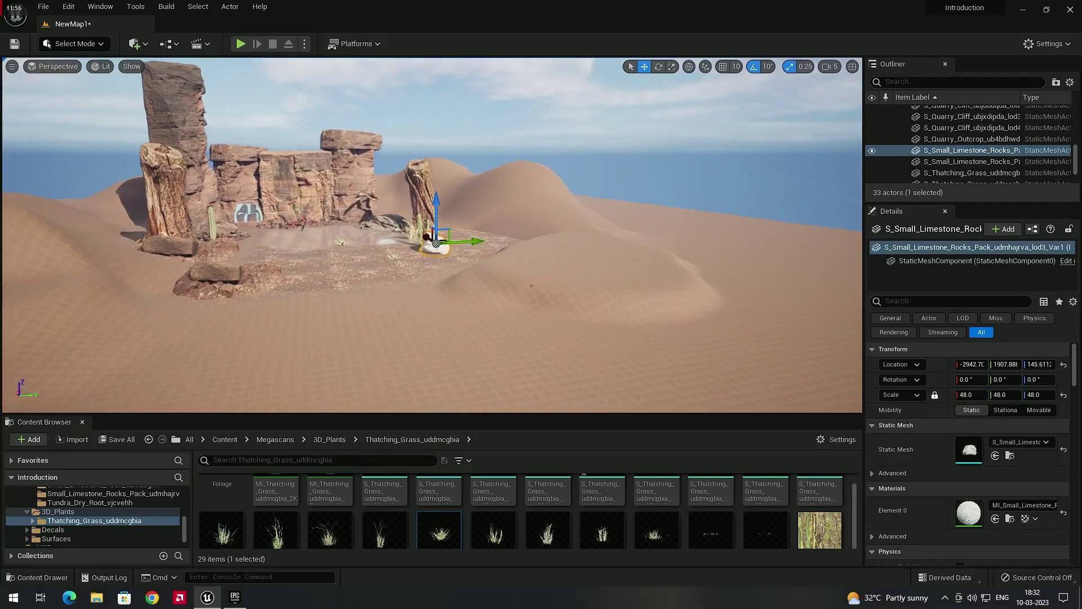
scroll(500, 315, "up", 10)
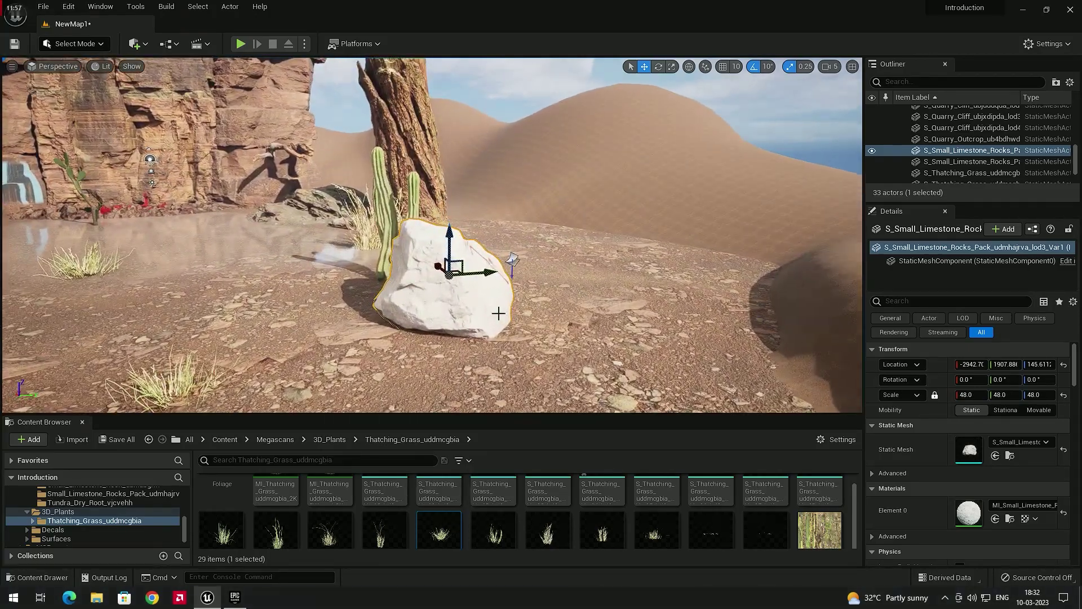
Locate the selected limestone rock's mesh asset in the project content and open it in the mesh editor.
right_click(457, 289)
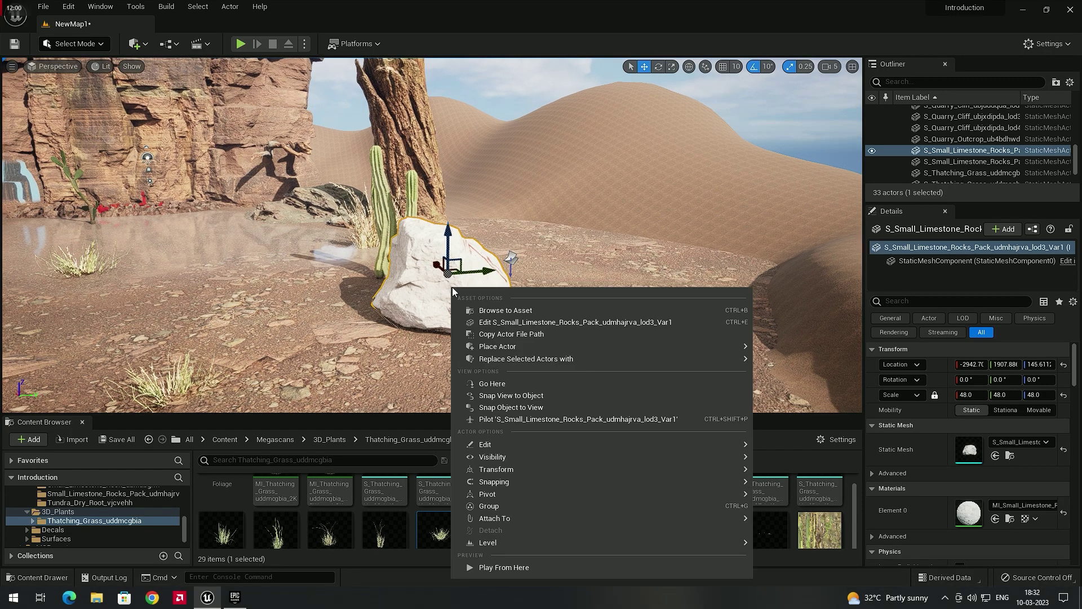
left_click(495, 310)
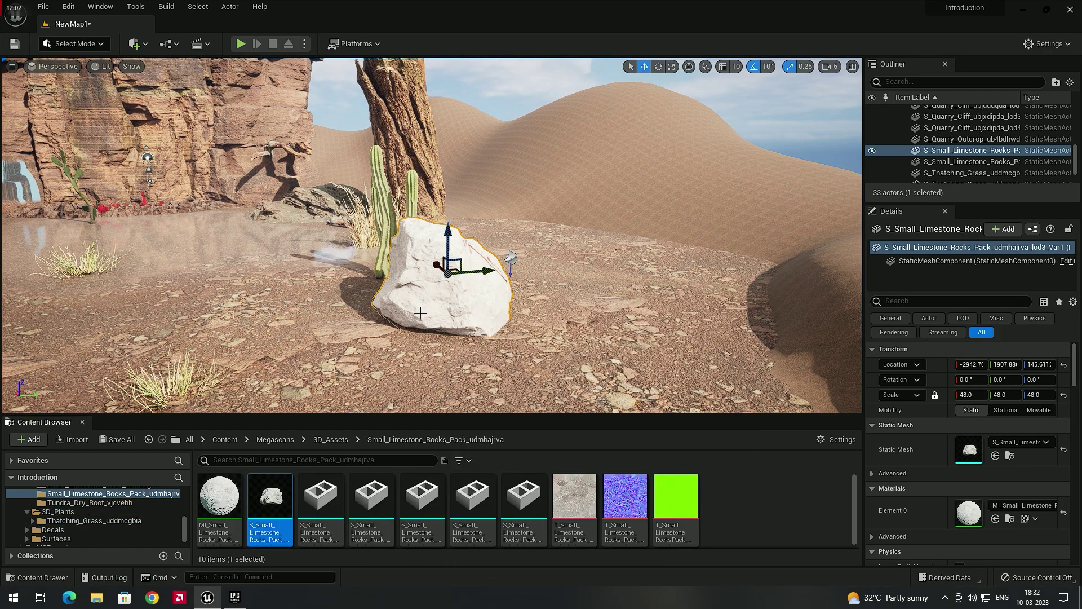
double_click(271, 504)
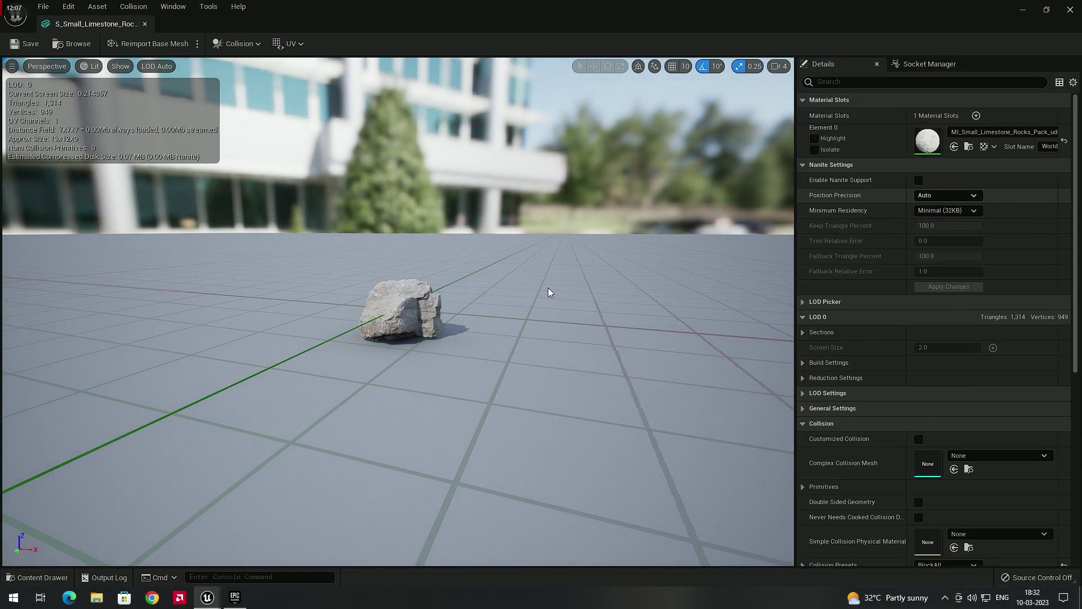
Compare the limestone rock's detail and triangle count close up at LOD 3 and LOD 0.
left_click(823, 304)
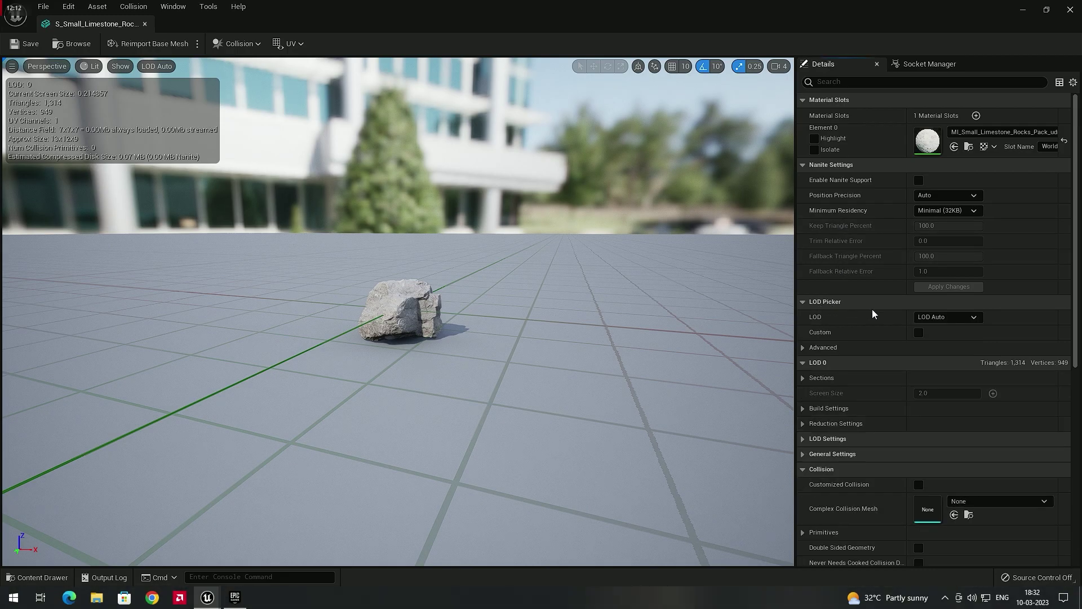
mouse_move(397, 312)
right_mouse_down()
mouse_move(397, 265)
mouse_move(398, 311)
mouse_move(414, 321)
right_mouse_up()
left_click(933, 316)
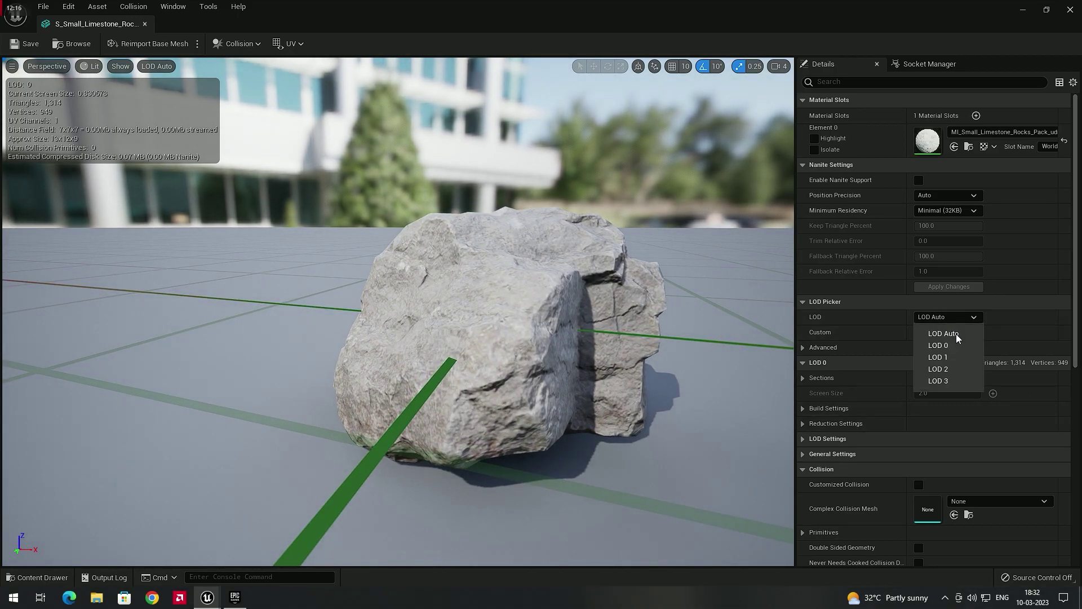
left_click(946, 385)
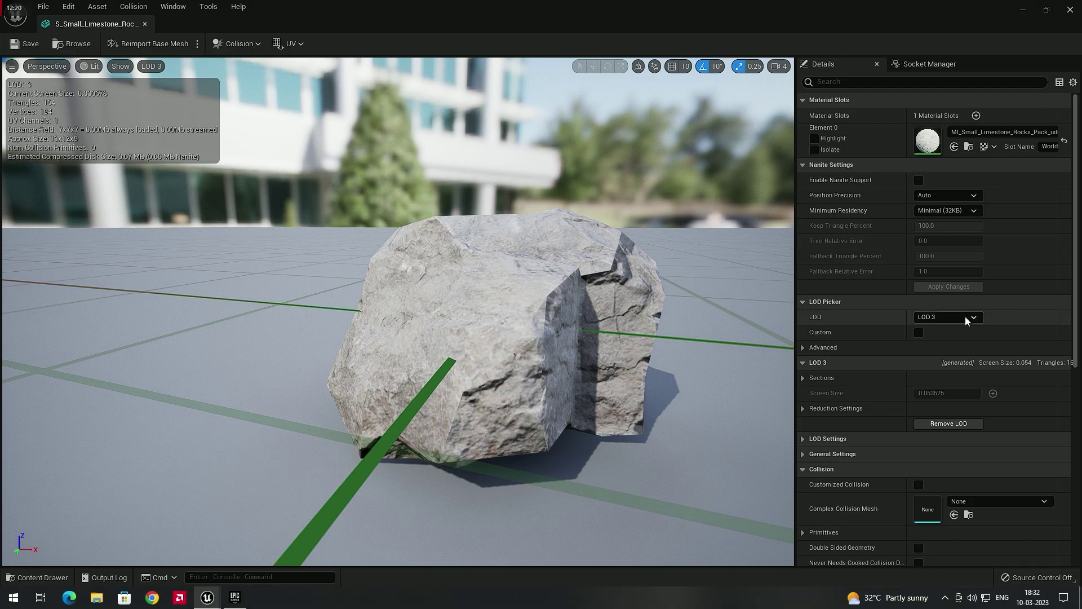
left_click(966, 349)
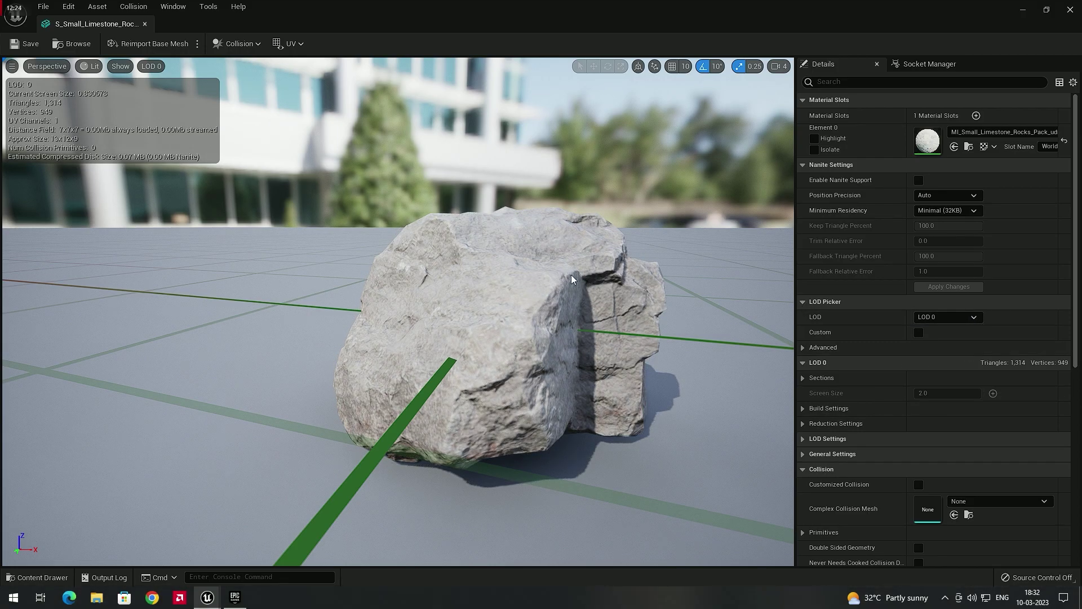
Switch the rock preview back to LOD Auto and check its LOD and screen size from increasing distances.
left_click(957, 322)
left_click(944, 332)
right_click_drag(398, 312, 398, 364)
scroll(398, 312, "down", 6)
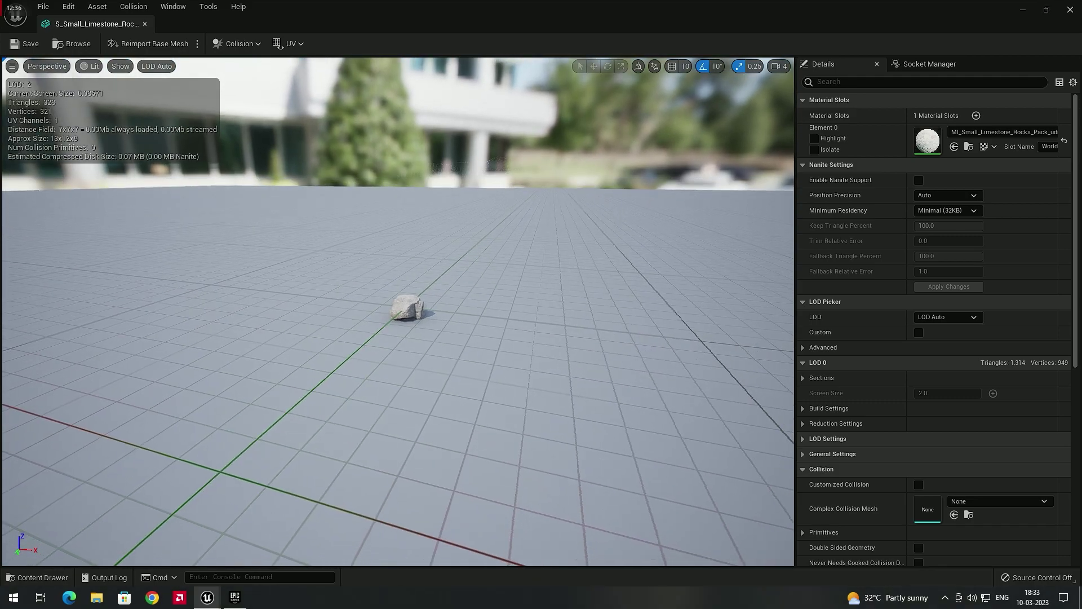
key("Down")
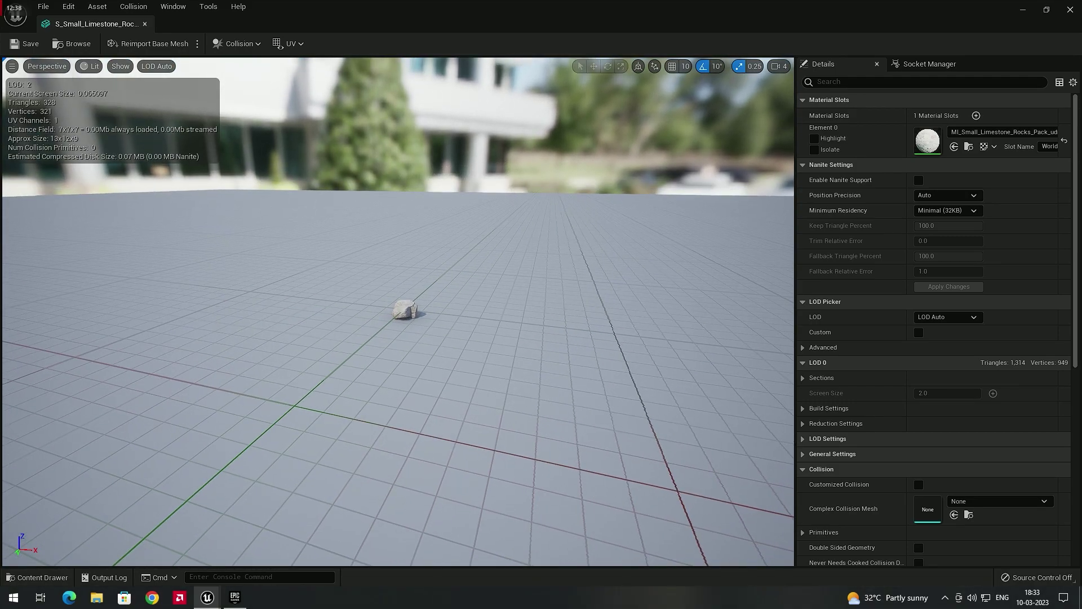